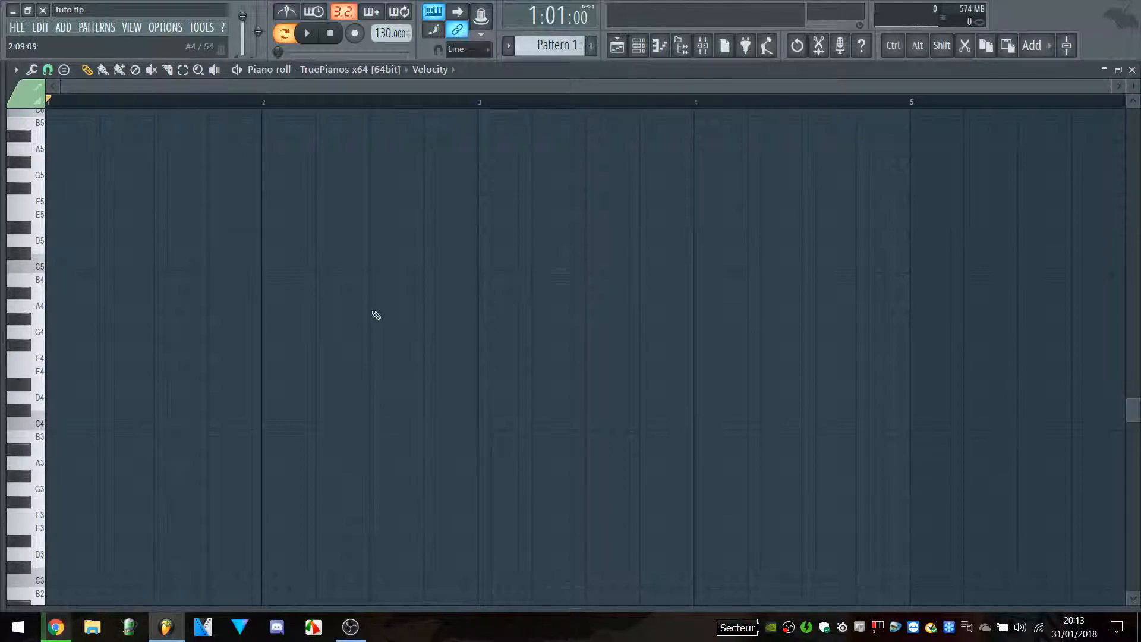
Step: Audition the white keys from C4 up to C5 on the piano roll's keyboard
drag(43, 422, 46, 244)
click(43, 429)
click(38, 397)
click(39, 371)
click(43, 330)
click(43, 304)
click(41, 280)
click(41, 267)
click(42, 337)
click(39, 271)
Step: Audition C4, E4, G4 and B4 one after another on the piano roll's keyboard
click(41, 423)
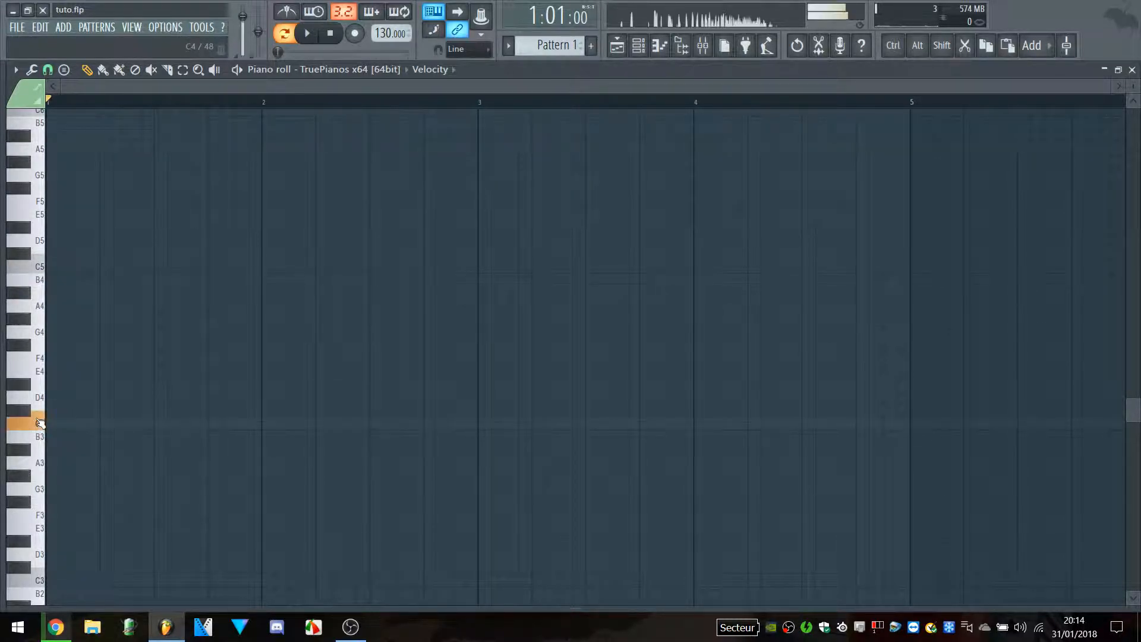
click(36, 379)
click(36, 330)
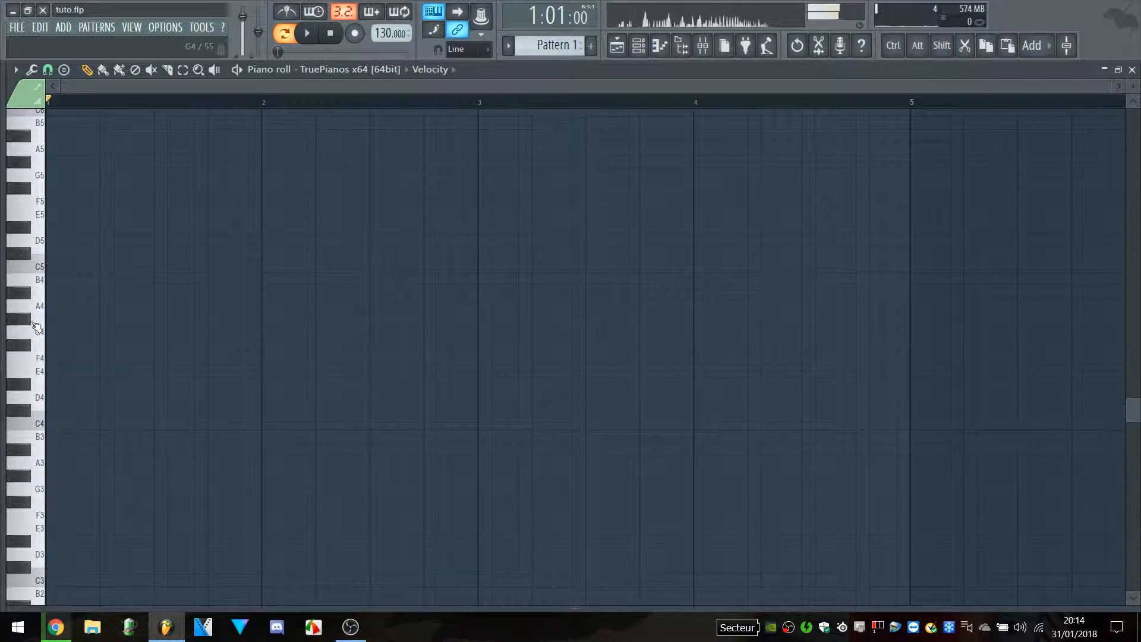
click(37, 279)
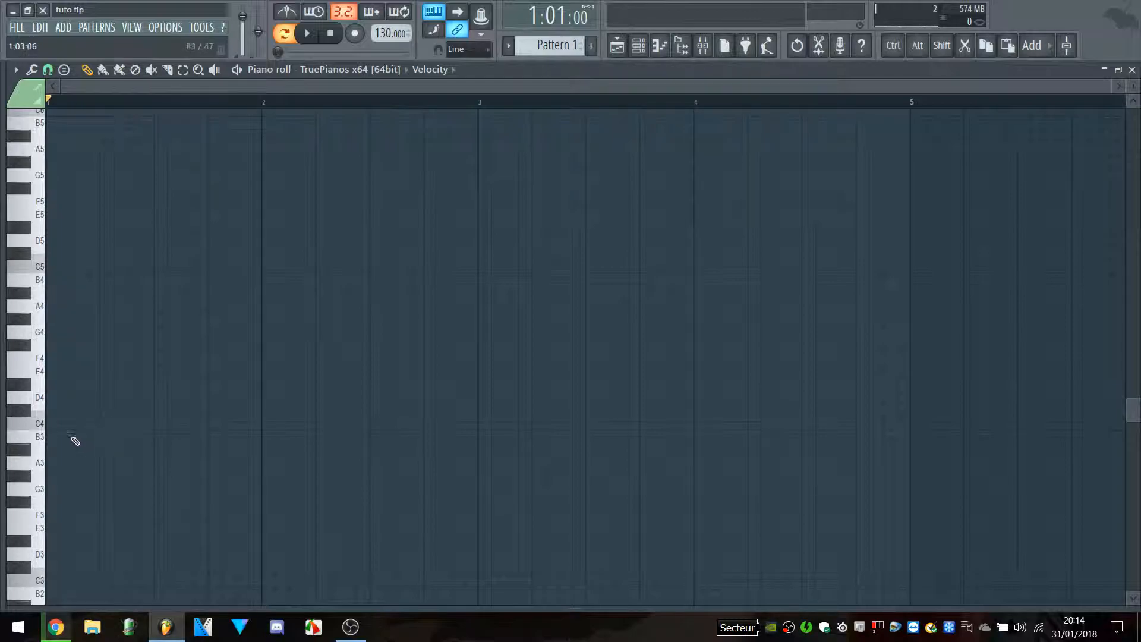
Step: Compare the sound of the C notes across successive octaves, from C4 through C5 to C6
scroll(64, 446, up, 3)
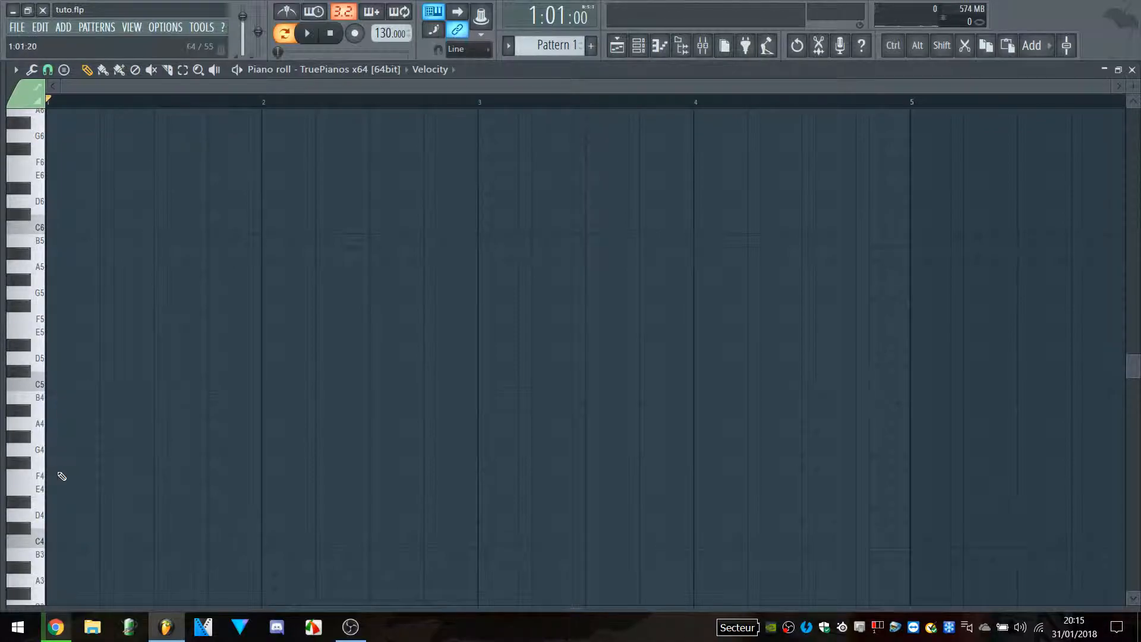
scroll(60, 476, down, 3)
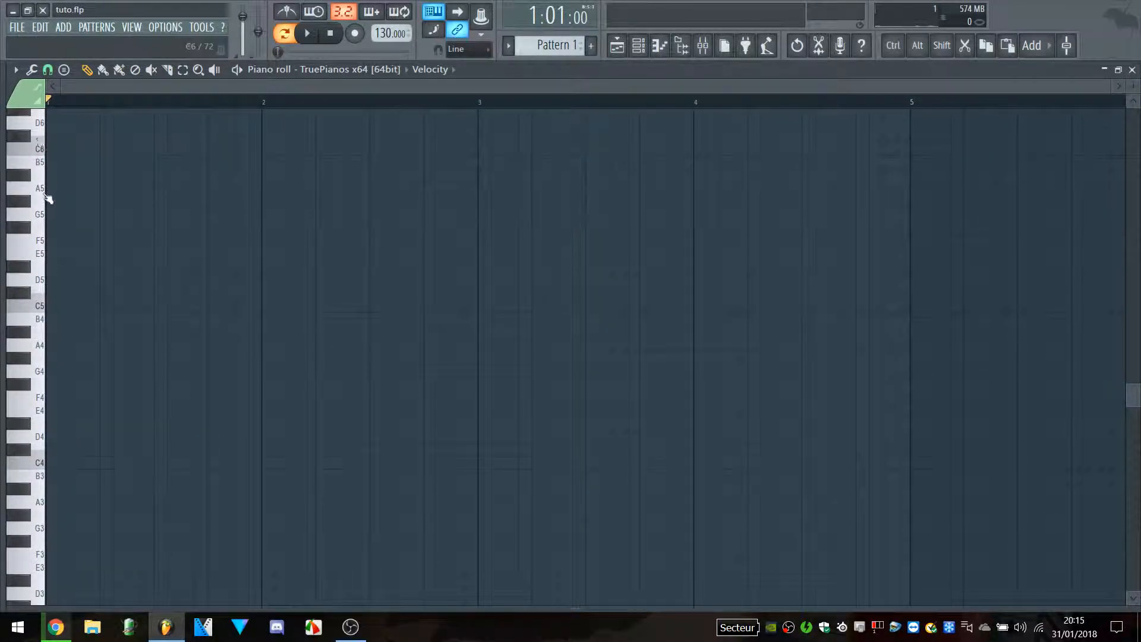
click(40, 466)
click(35, 305)
click(41, 464)
click(36, 451)
click(37, 305)
scroll(45, 291, up, 3)
click(38, 235)
scroll(44, 288, up, 3)
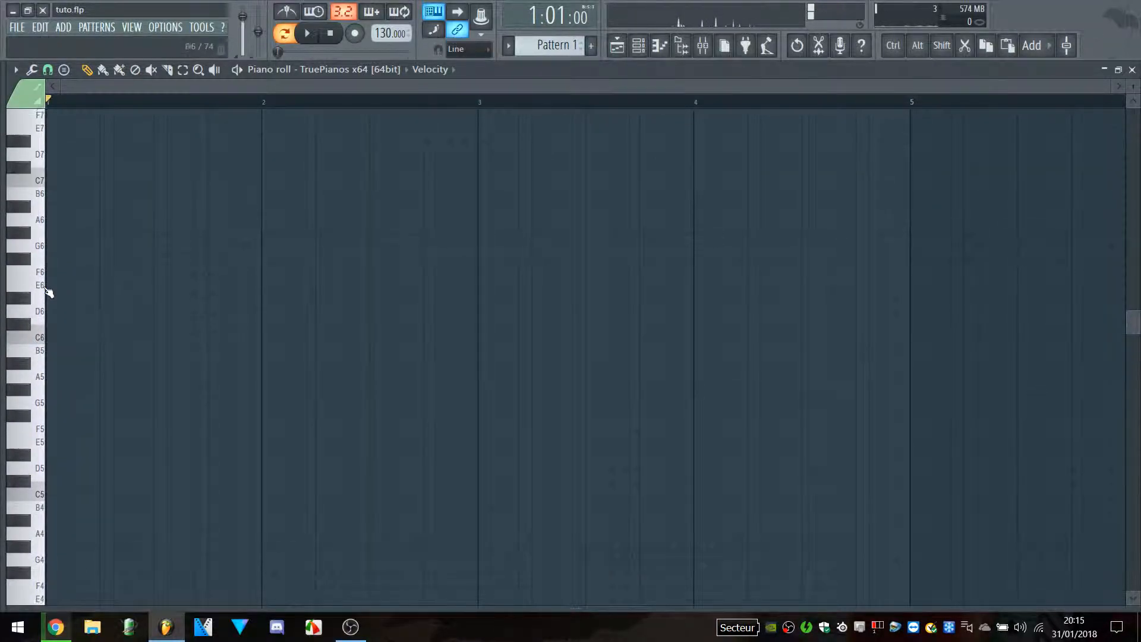
scroll(113, 385, down, 5)
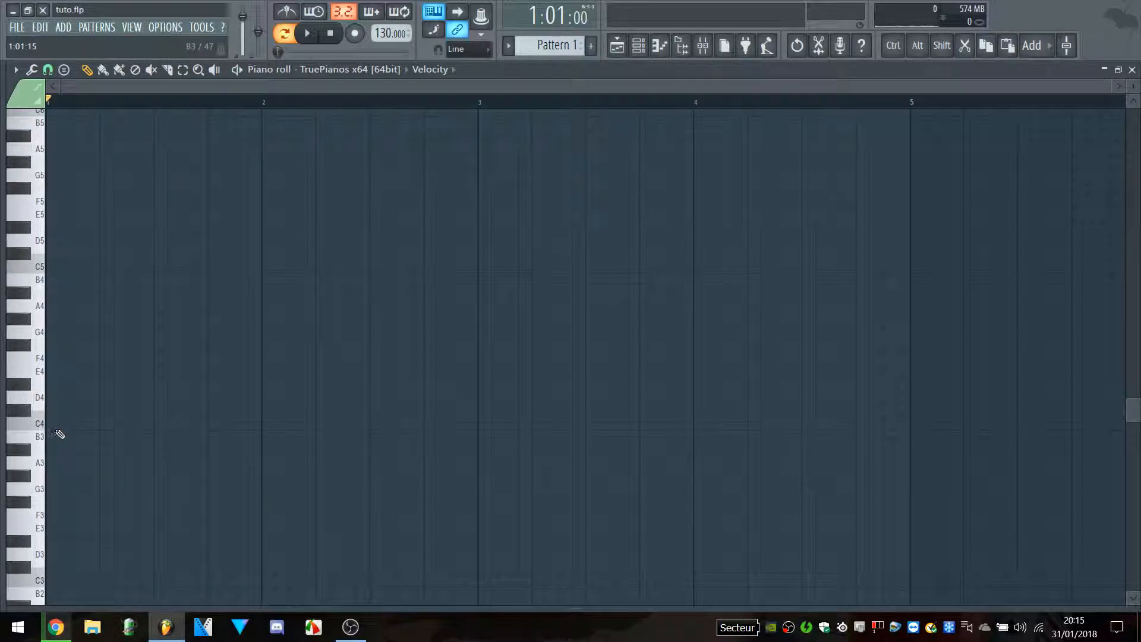
Step: Audition the semitone pairs E4 to F4 and G3 to G#3 on the keyboard
click(38, 373)
click(40, 359)
click(41, 494)
click(39, 490)
click(20, 478)
click(20, 478)
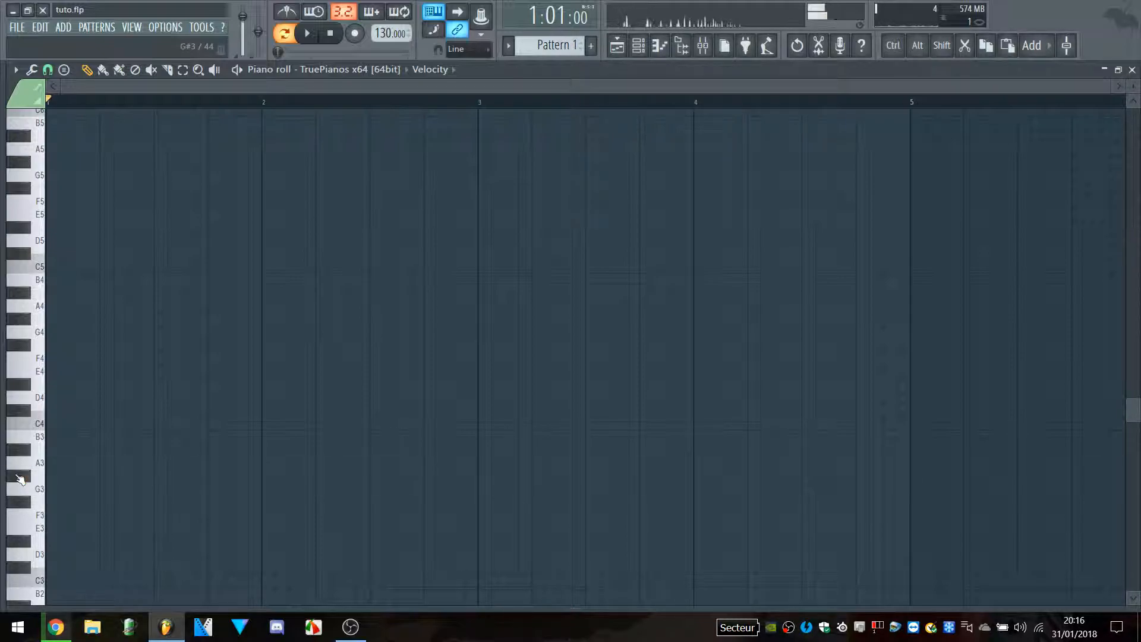
click(23, 478)
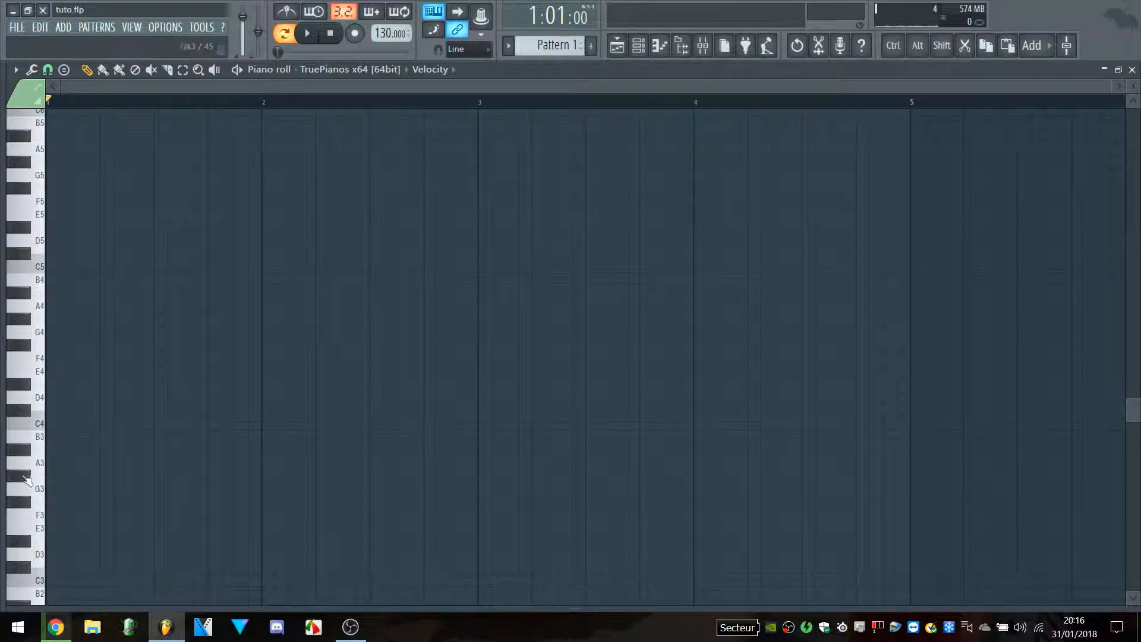
Step: Audition the whole tone between G3 and A3, returning to G3
click(40, 484)
click(41, 467)
click(42, 488)
click(39, 488)
click(39, 489)
click(39, 490)
Step: Place a C4 note at the start of bar 1 and extend it to one full bar
click(38, 426)
click(60, 428)
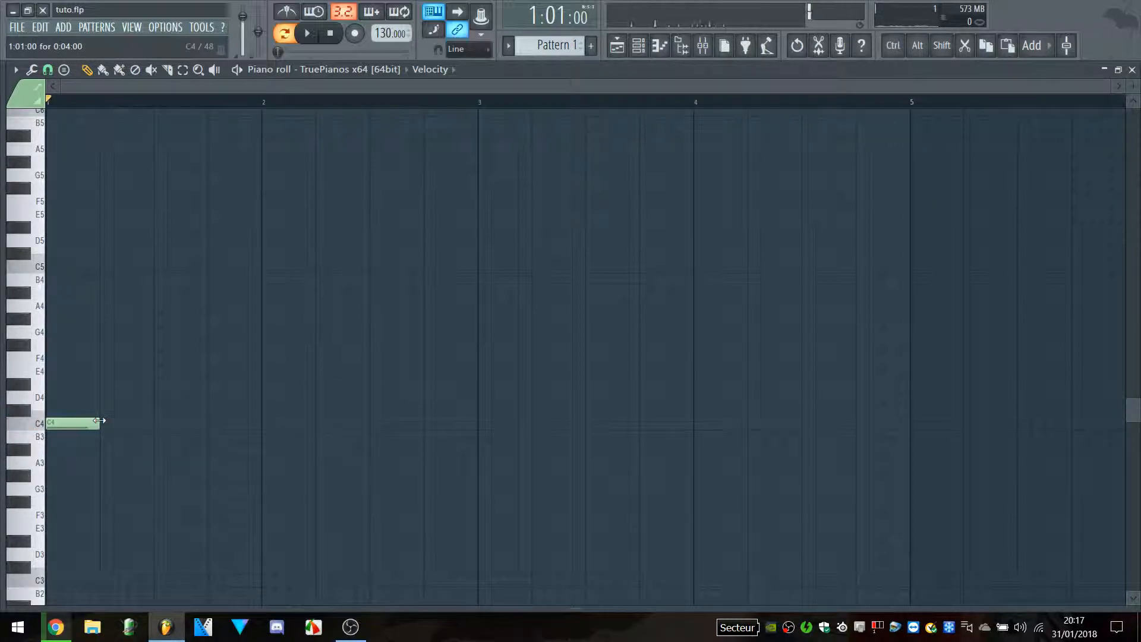
drag(101, 426, 262, 425)
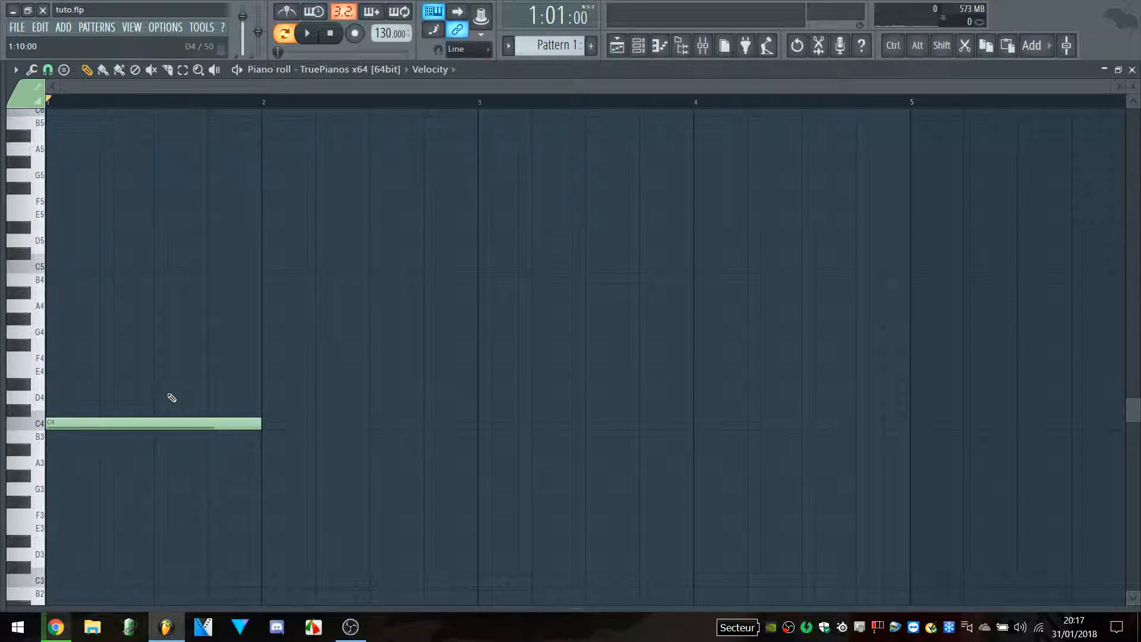
Step: Stack one-bar E4 and G4 notes above the C4 to form a C major chord, and play it back
click(39, 428)
click(54, 372)
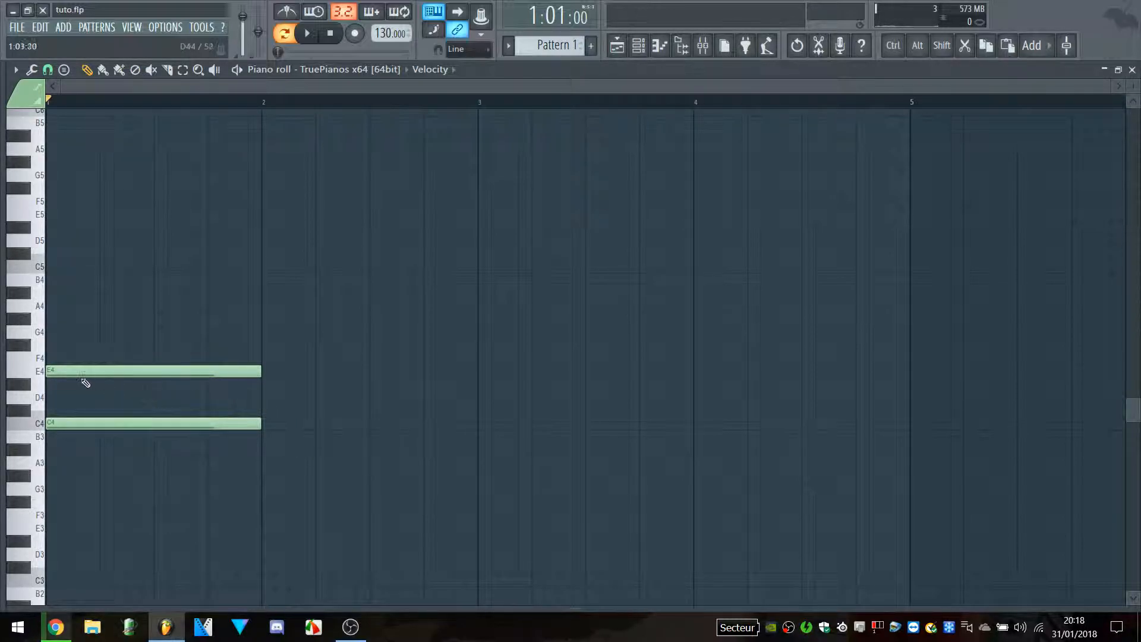
click(61, 331)
drag(46, 331, 47, 331)
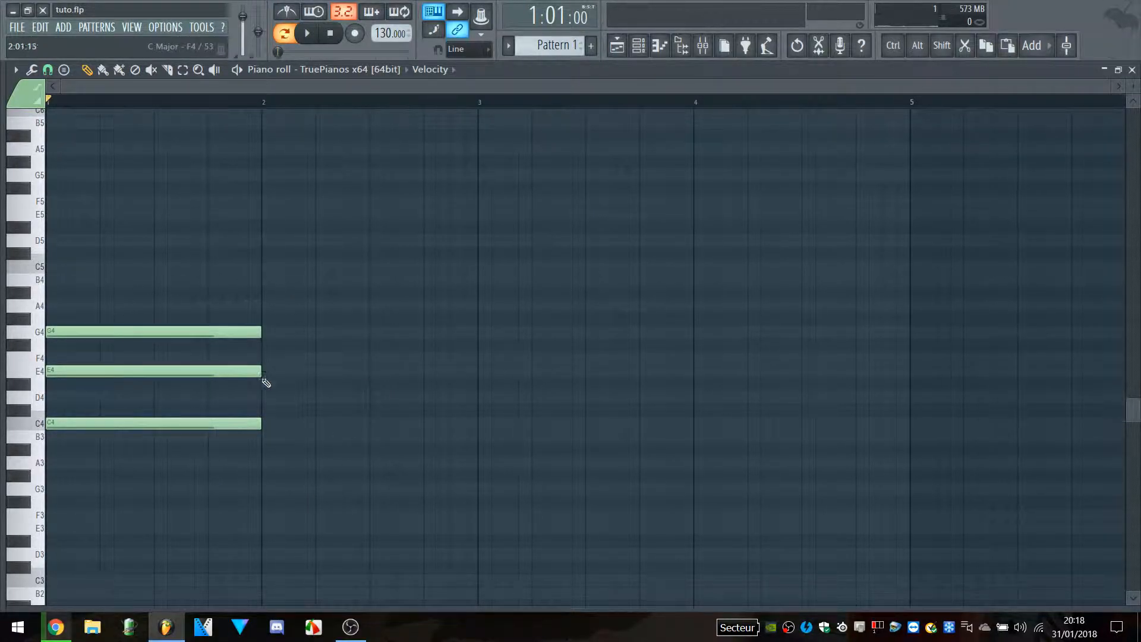
key(space)
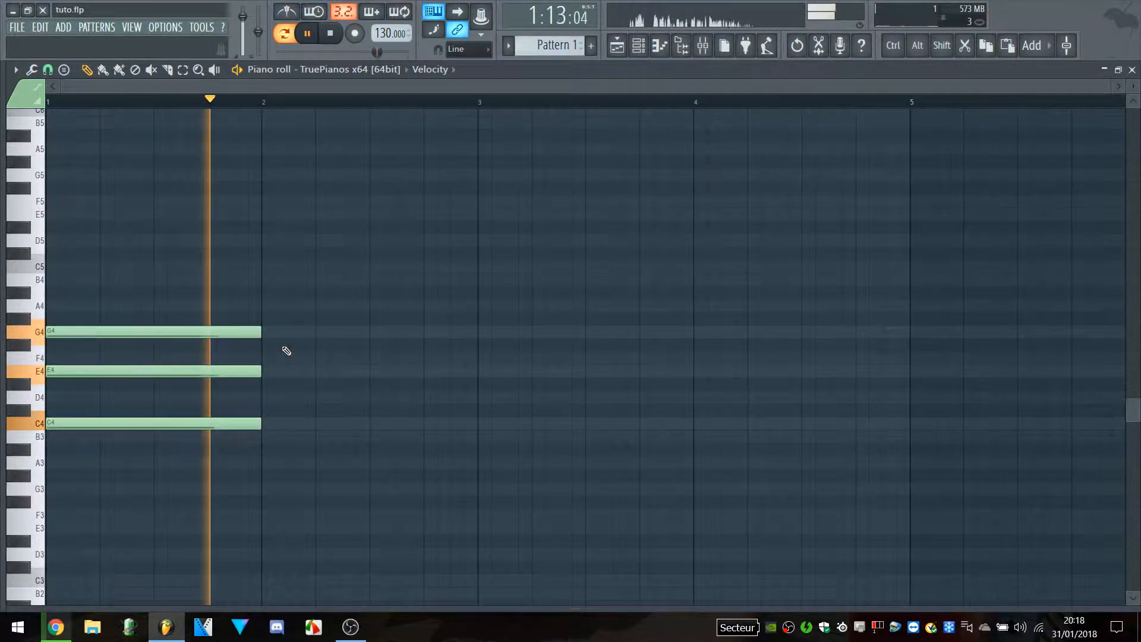
key(space)
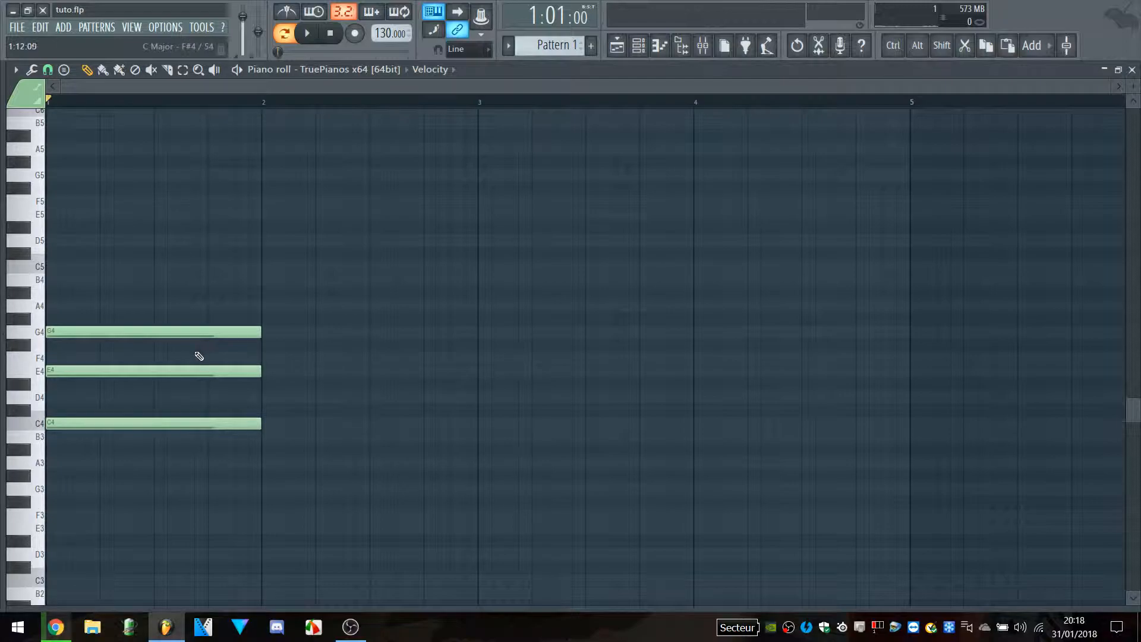
Step: Lower the chord's E4 note to D#4 to make a C minor chord and play it back
click(166, 369)
drag(166, 369, 164, 387)
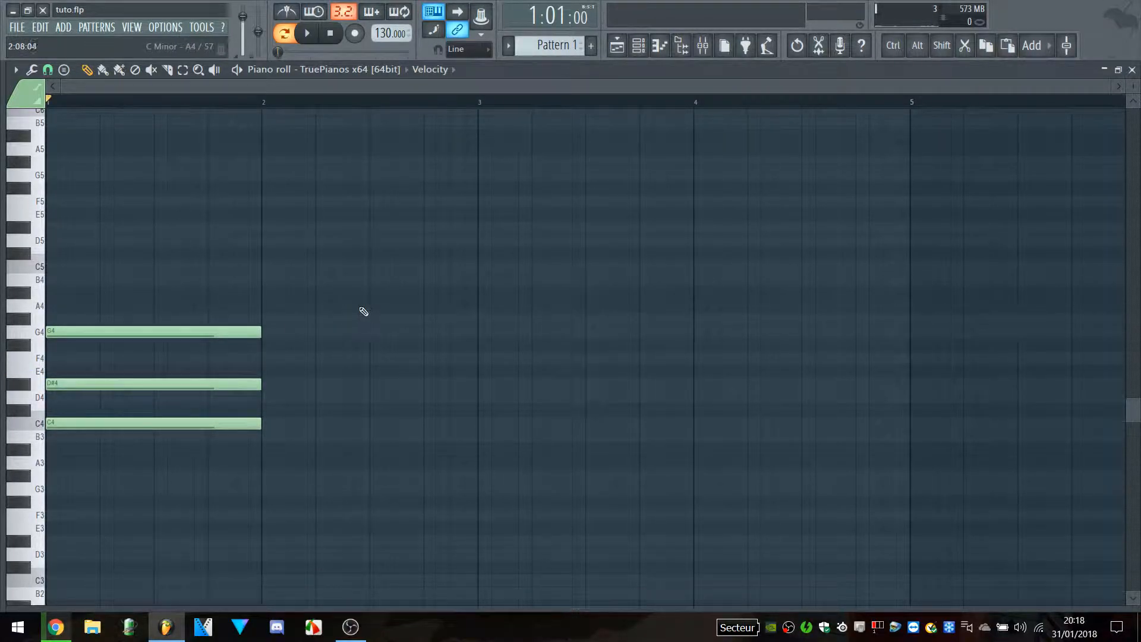
key(space)
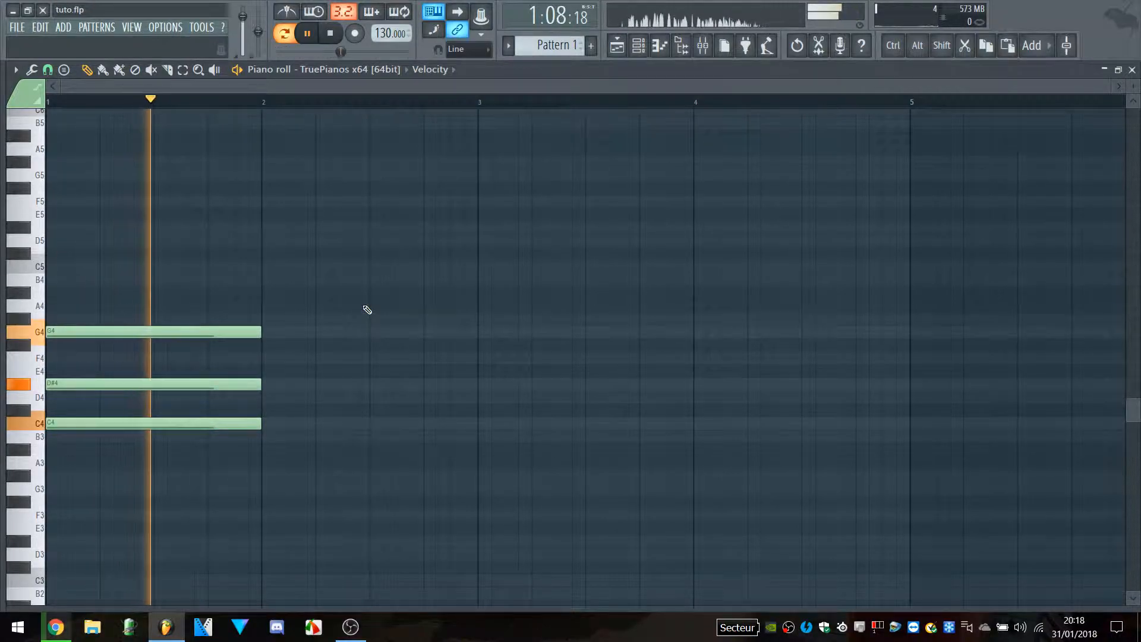
key(space)
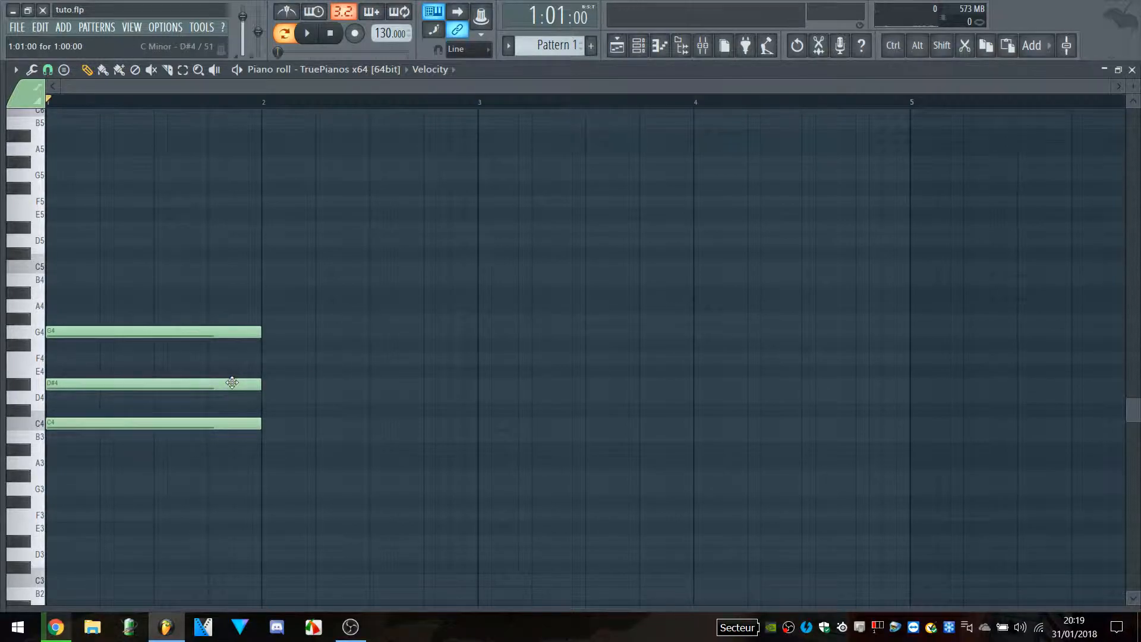
Step: Raise the D#4 note to E4 to restore the C major chord and play it back
drag(229, 384, 231, 367)
key(space)
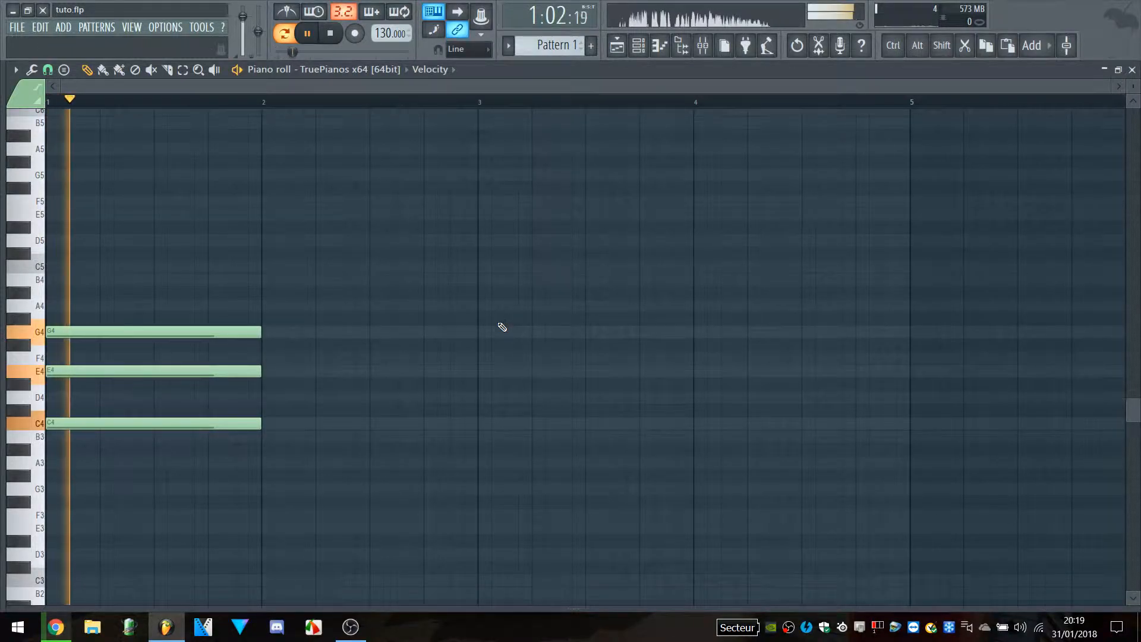
key(space)
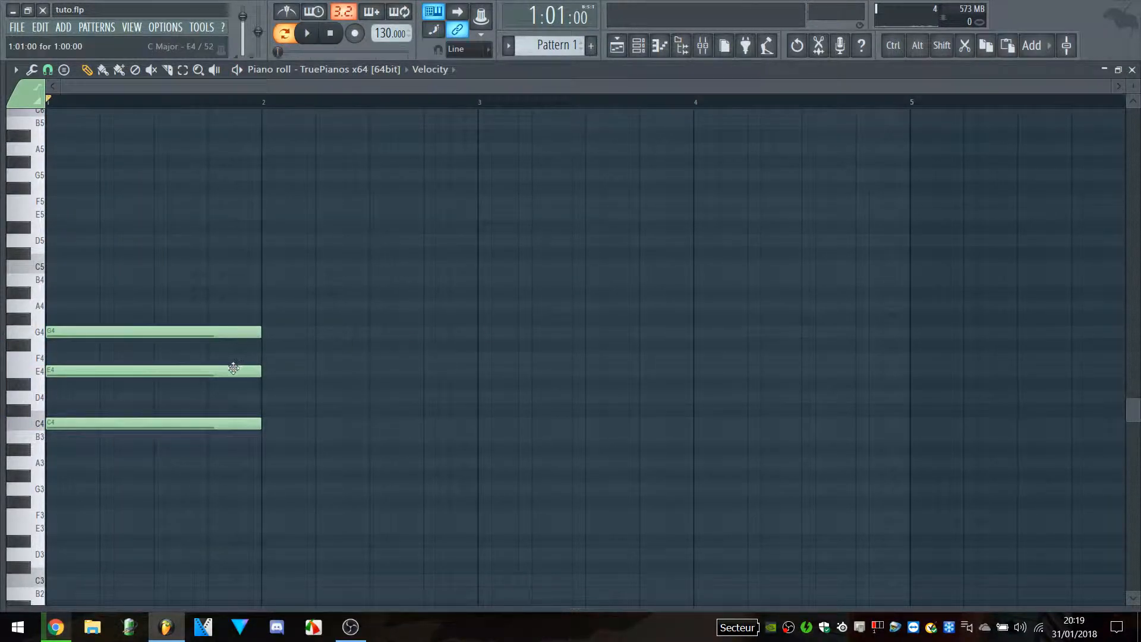
Step: Move the middle note down to D#4, listen to the minor chord, and return the note to E4
drag(230, 372, 231, 384)
key(space)
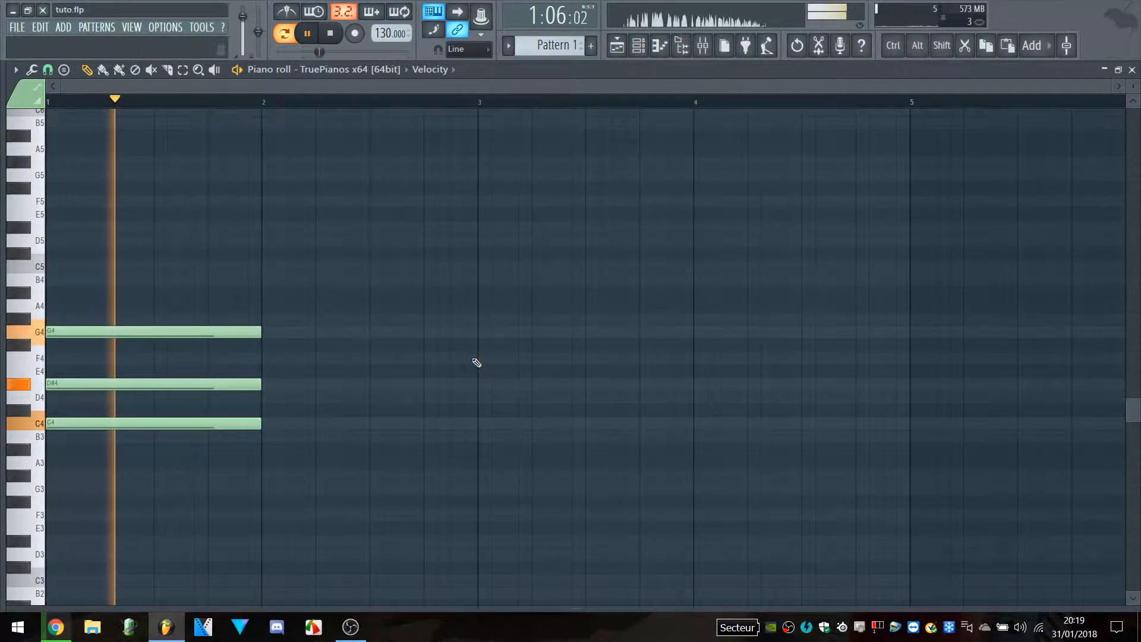
key(space)
click(225, 383)
drag(225, 372, 226, 371)
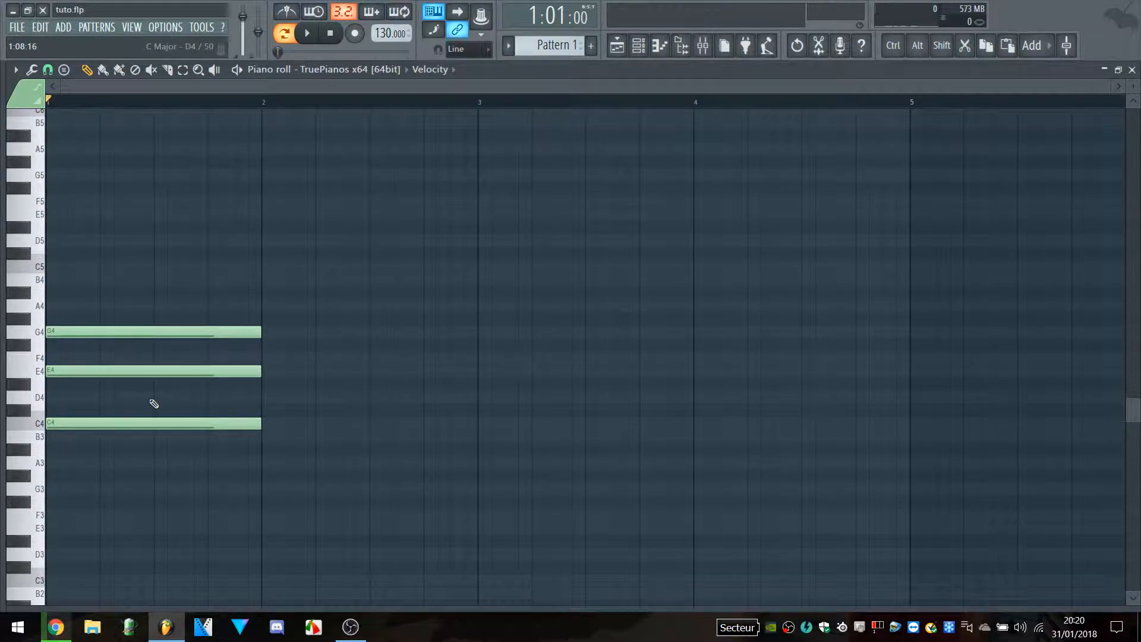
Step: Add a one-bar B4 note on top of the C major chord and compare playback with it muted and unmuted
click(61, 284)
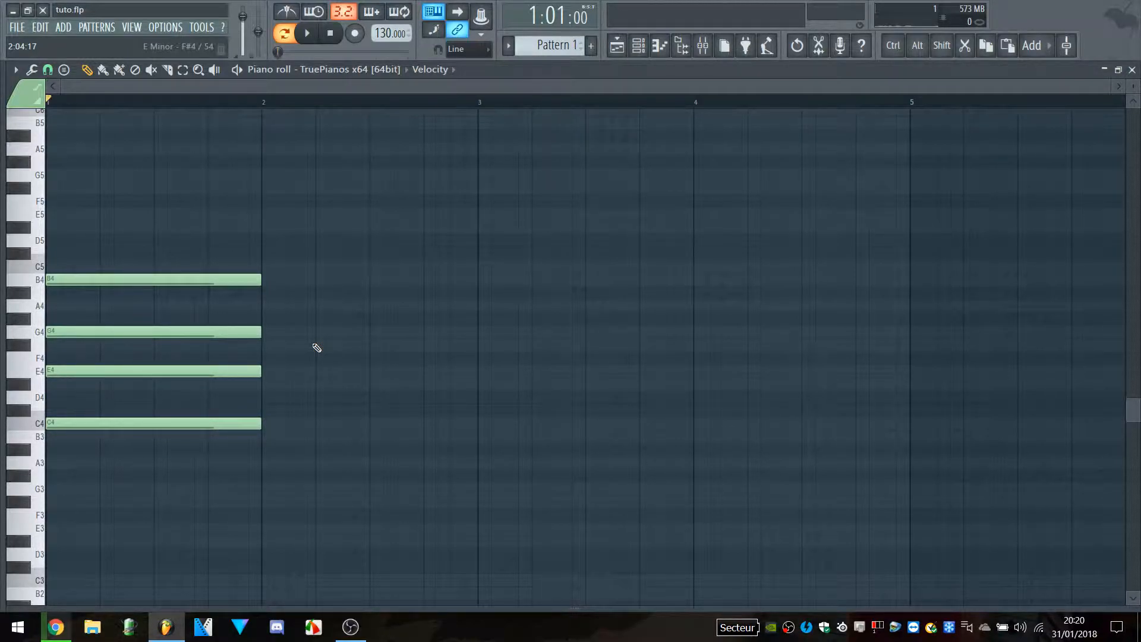
key(space)
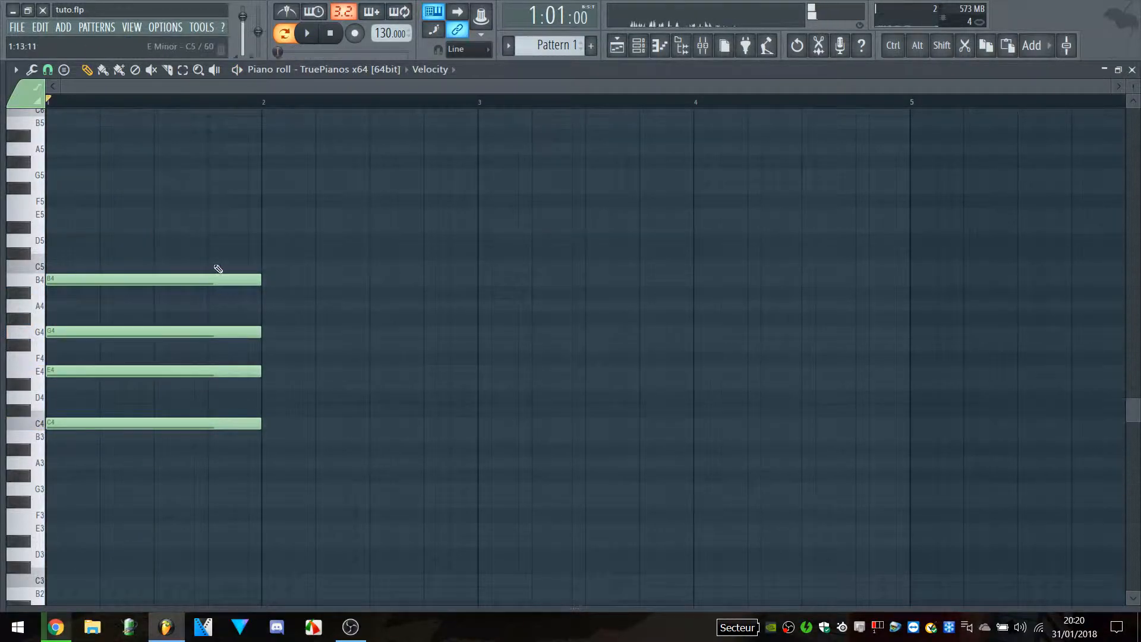
click(217, 279)
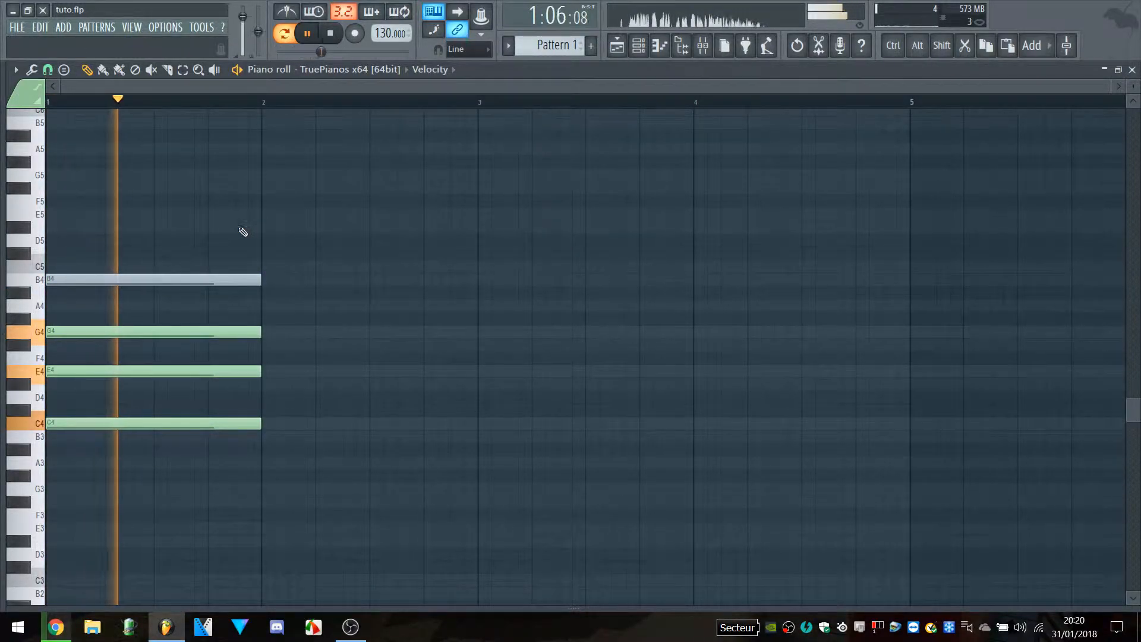
click(211, 280)
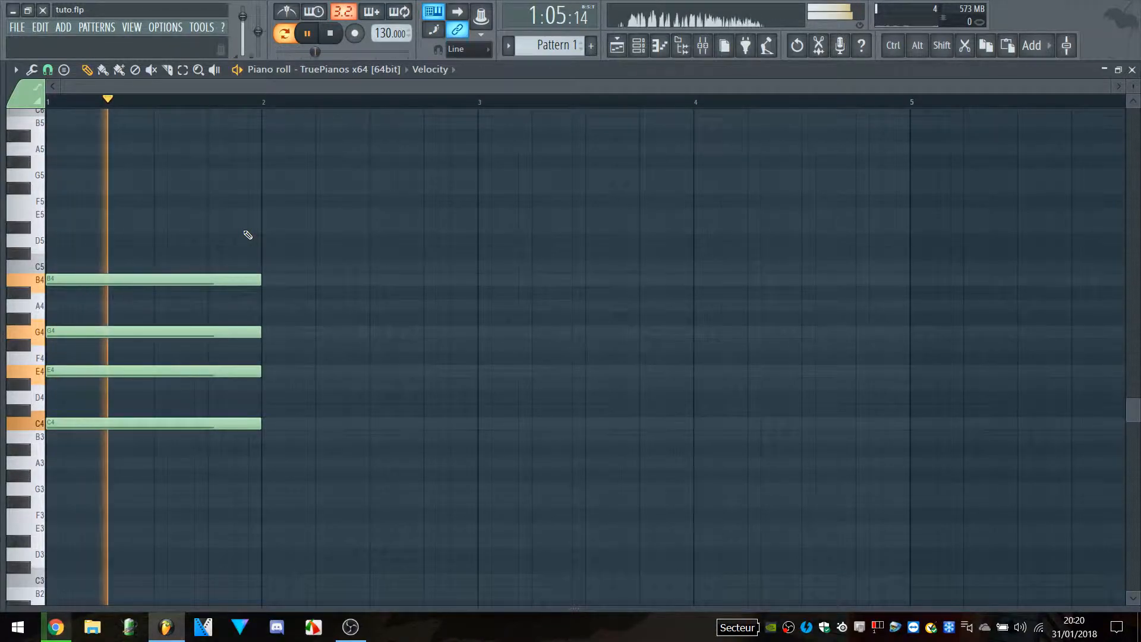
key(space)
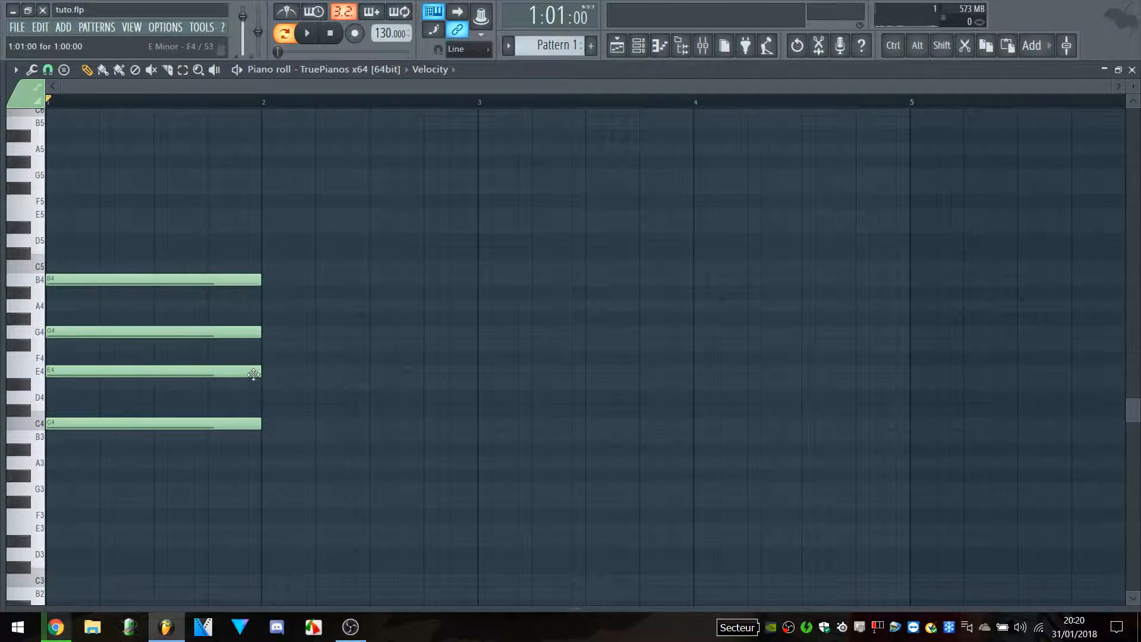
Step: Lower E4 to D#4 and B4 to A#4 to form a C minor seventh chord, and play it back
drag(135, 373, 135, 385)
drag(147, 279, 145, 294)
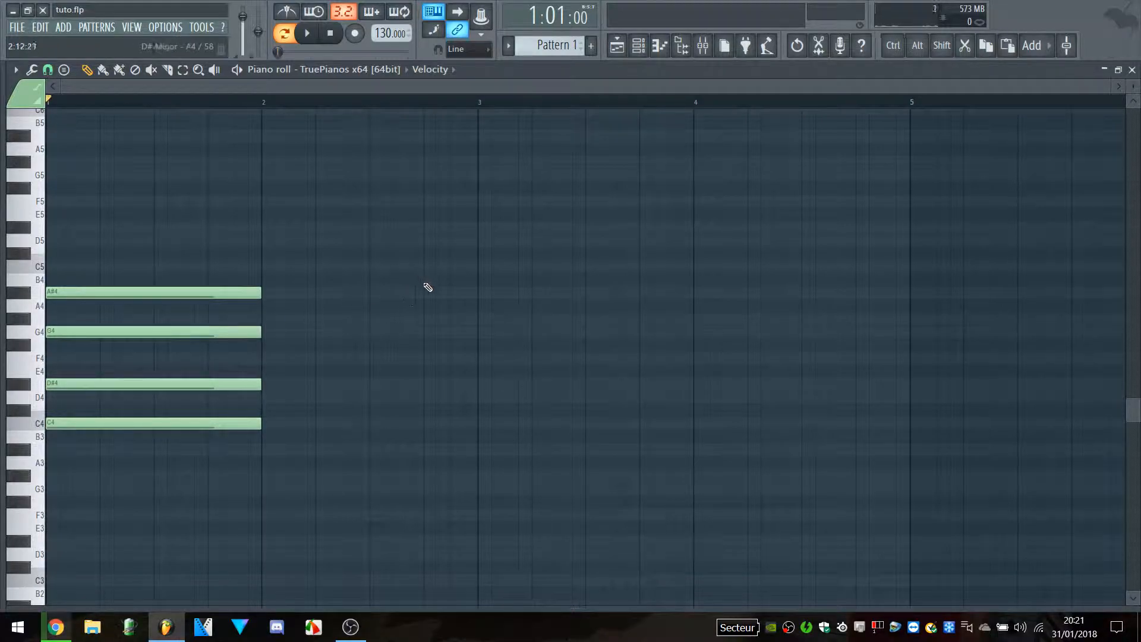
key(space)
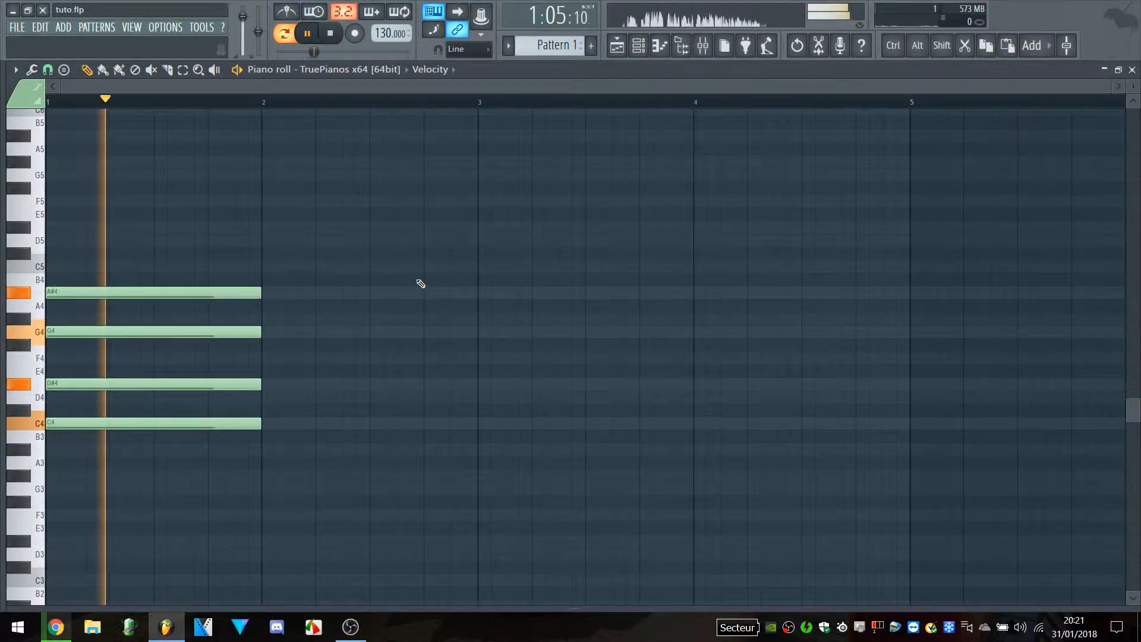
key(space)
Step: Mute the A#4 note to hear the chord without it, undo the mute, and play the full chord again
click(237, 293)
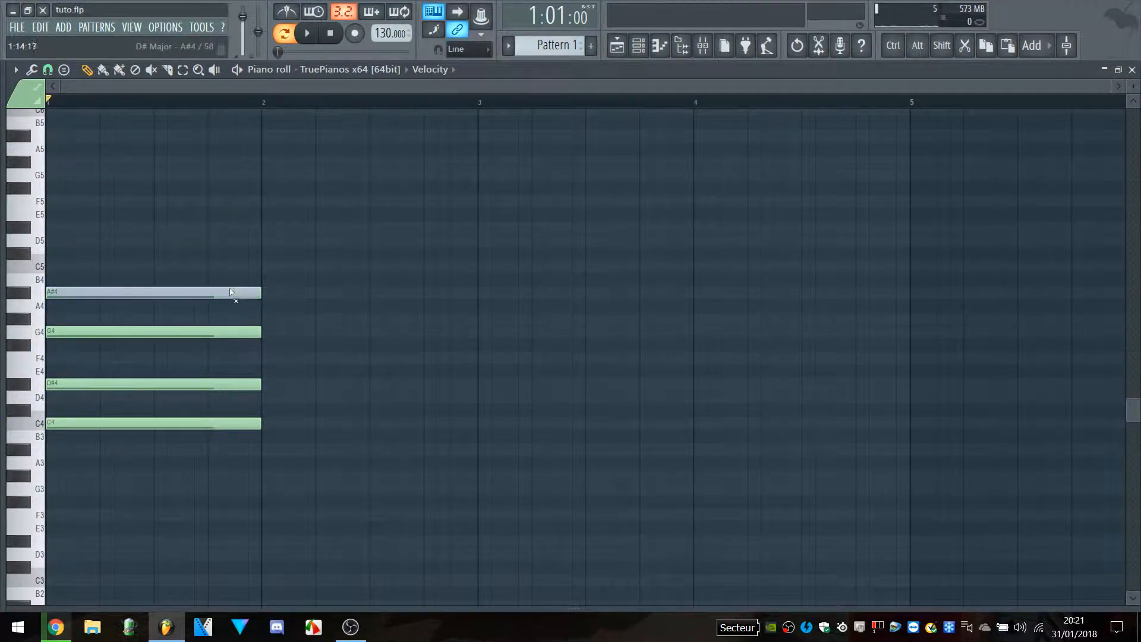
key(space)
key(space)
key(ctrl+z)
key(space)
key(space)
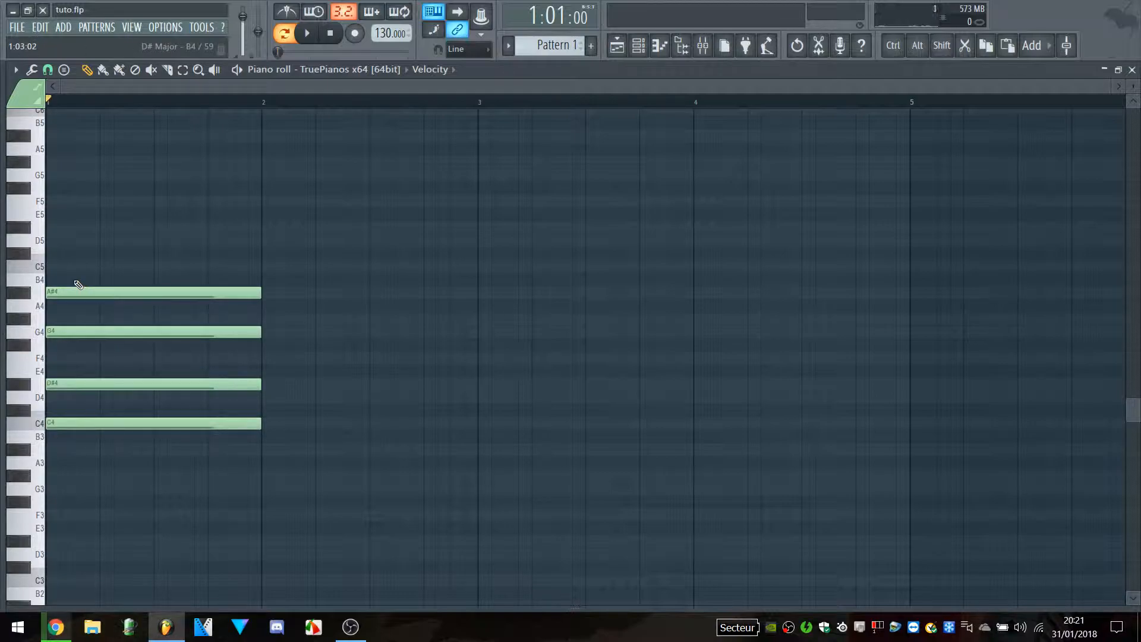
Step: Add a one-bar D5 note on top as the chord's ninth and play it back
click(60, 240)
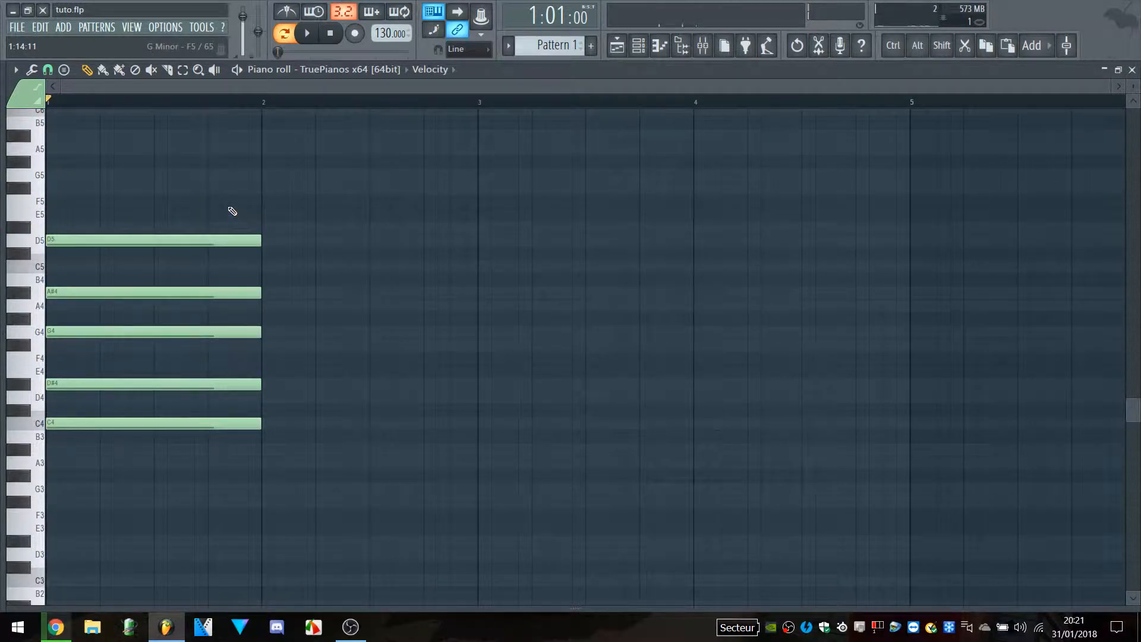
key(space)
key(space)
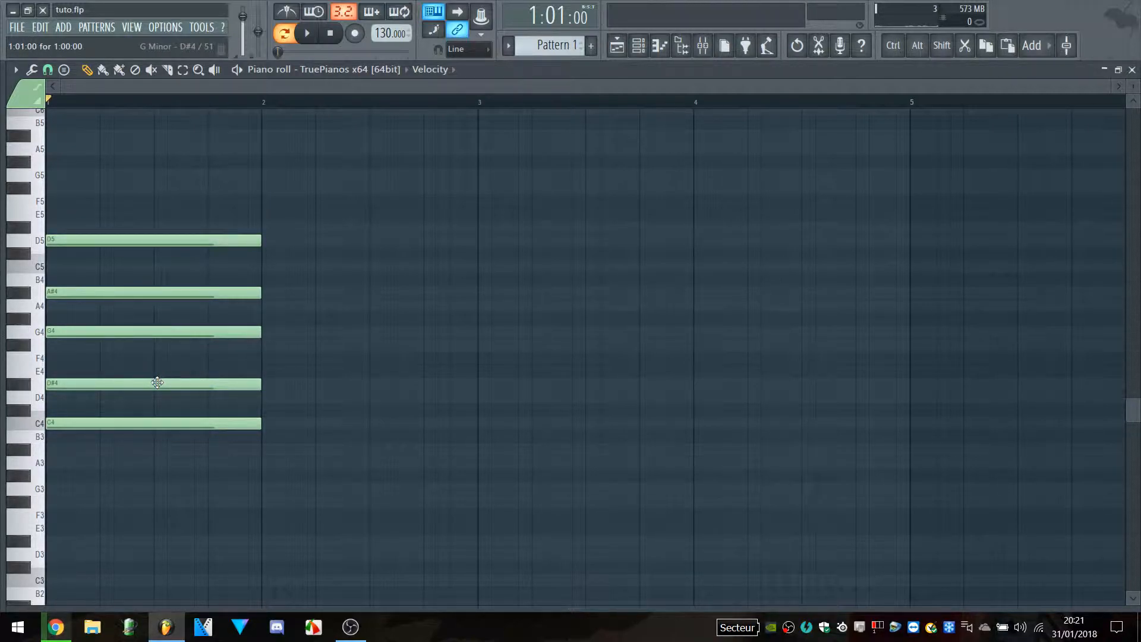
Step: Raise D#4 to E4 and A#4 to B4 to form a C major ninth chord, and play it back
drag(152, 381, 148, 370)
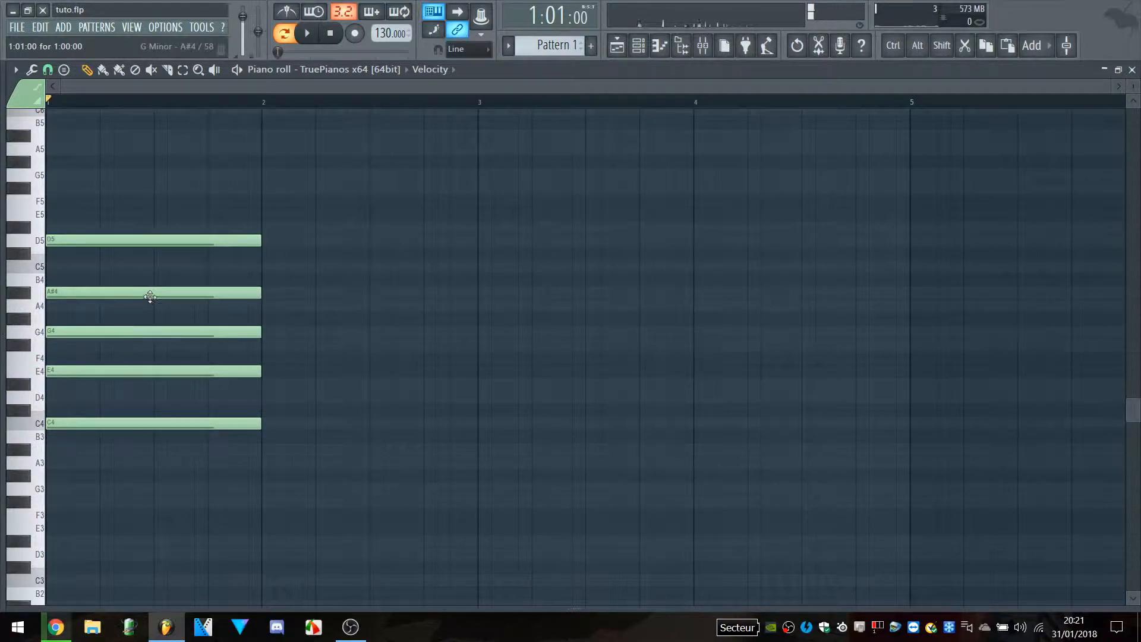
drag(149, 292, 151, 280)
key(space)
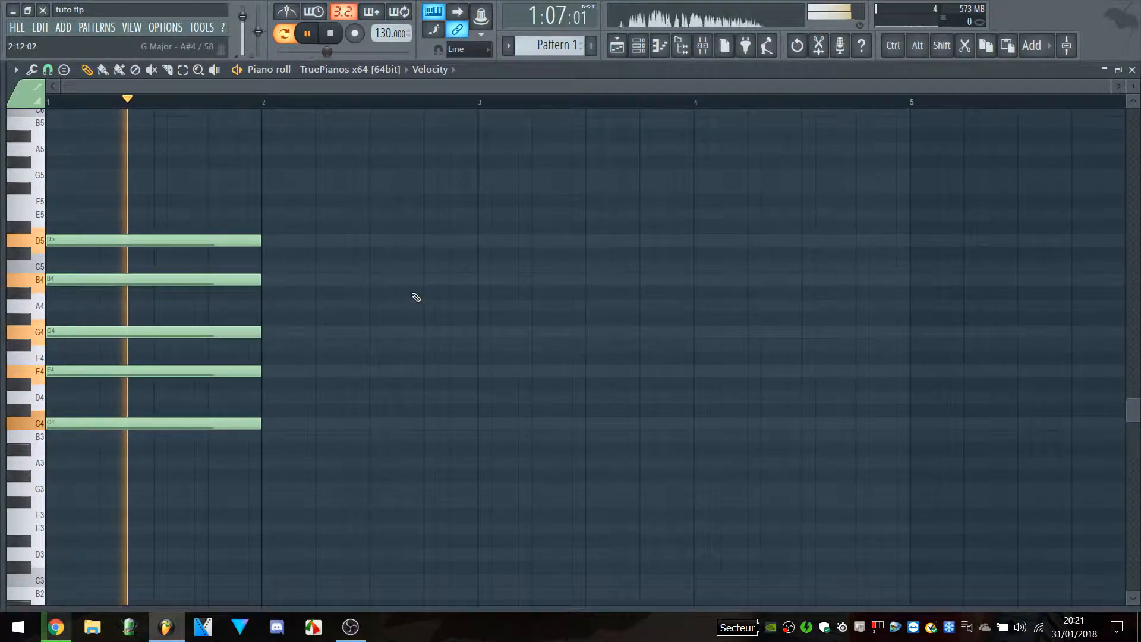
Step: Sound the C4 and A3 piano keys and try a one-bar A3 note in bar 2
key(space)
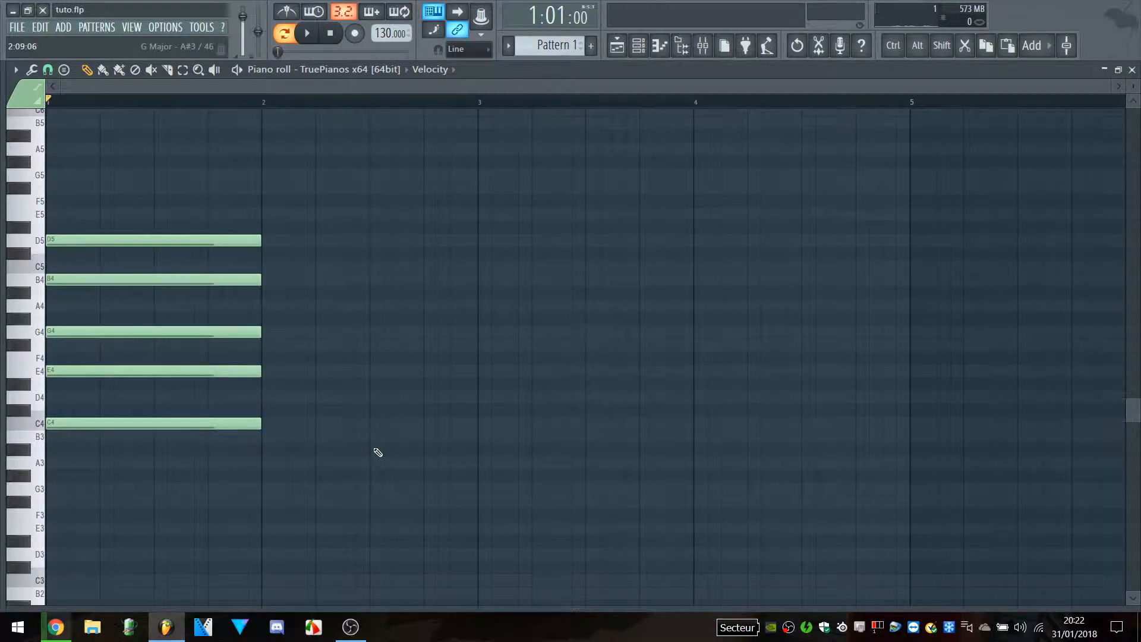
click(42, 425)
click(42, 425)
click(43, 424)
click(23, 462)
click(262, 463)
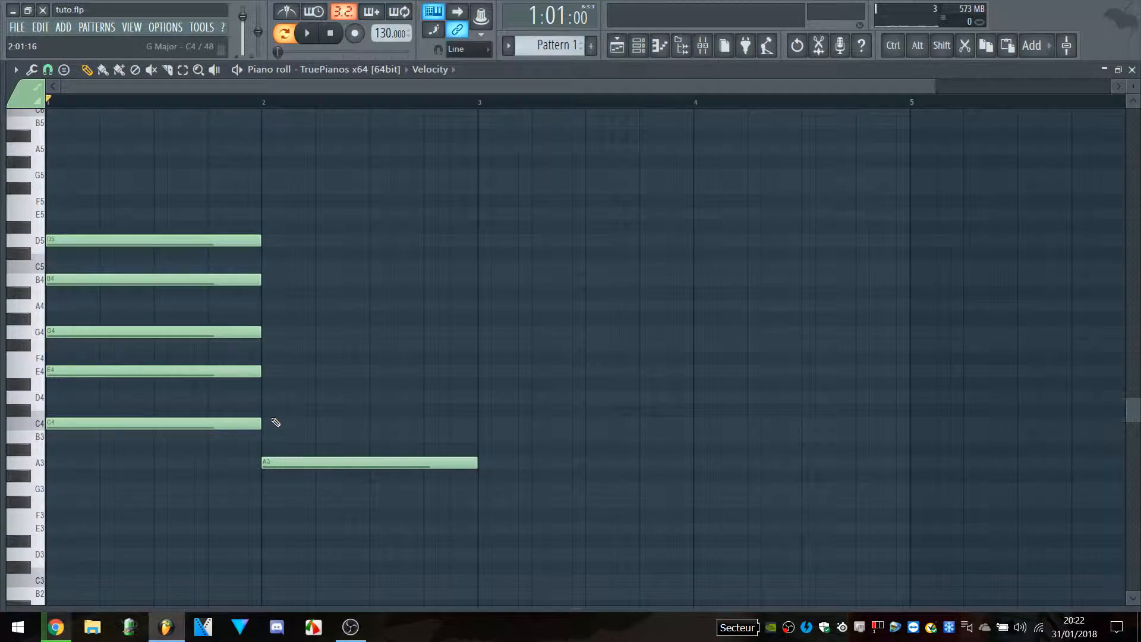
right_click(311, 463)
Step: Duplicate the bar 1 chord into bar 2, transpose the copy down so its root is A3, and play both chords
drag(297, 479, 202, 209)
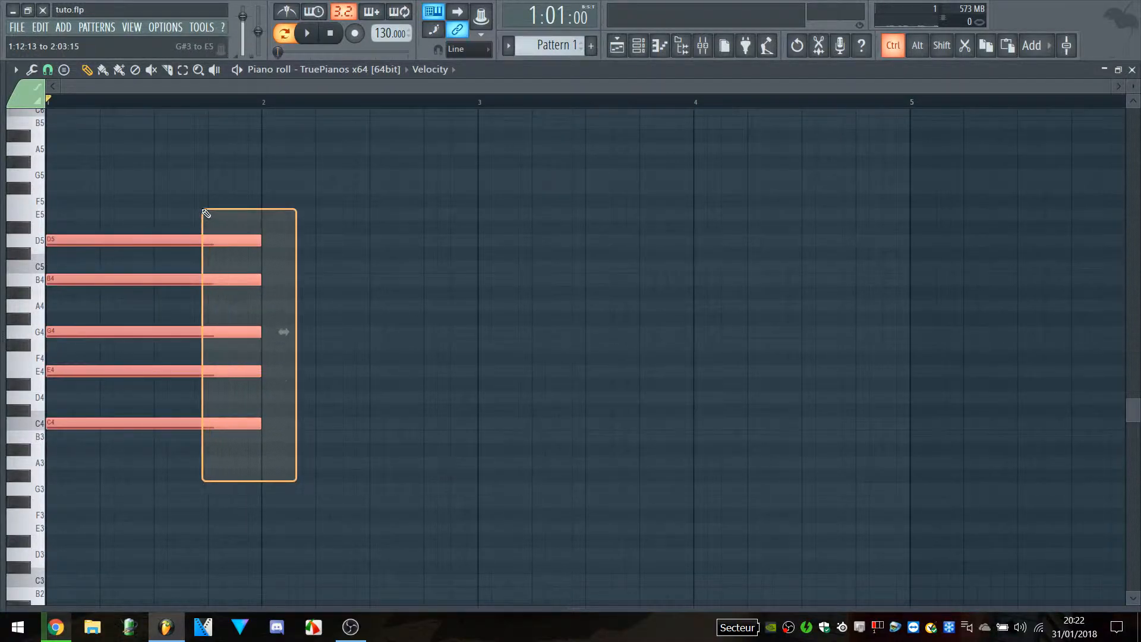
key(ctrl+b)
drag(237, 422, 438, 425)
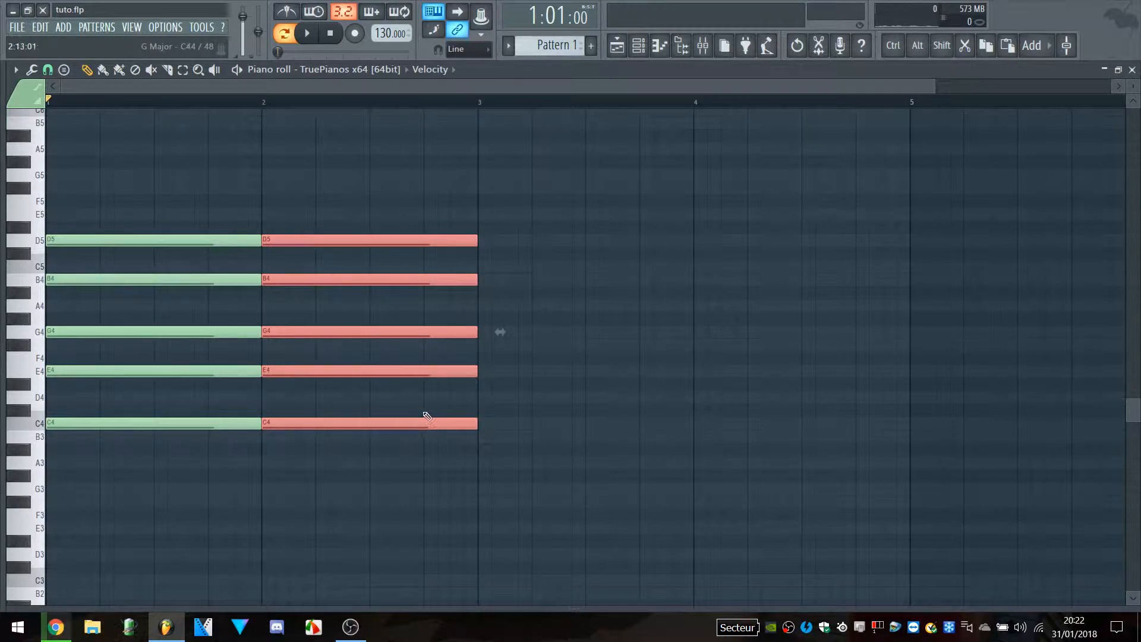
click(340, 426)
drag(336, 426, 334, 472)
click(469, 517)
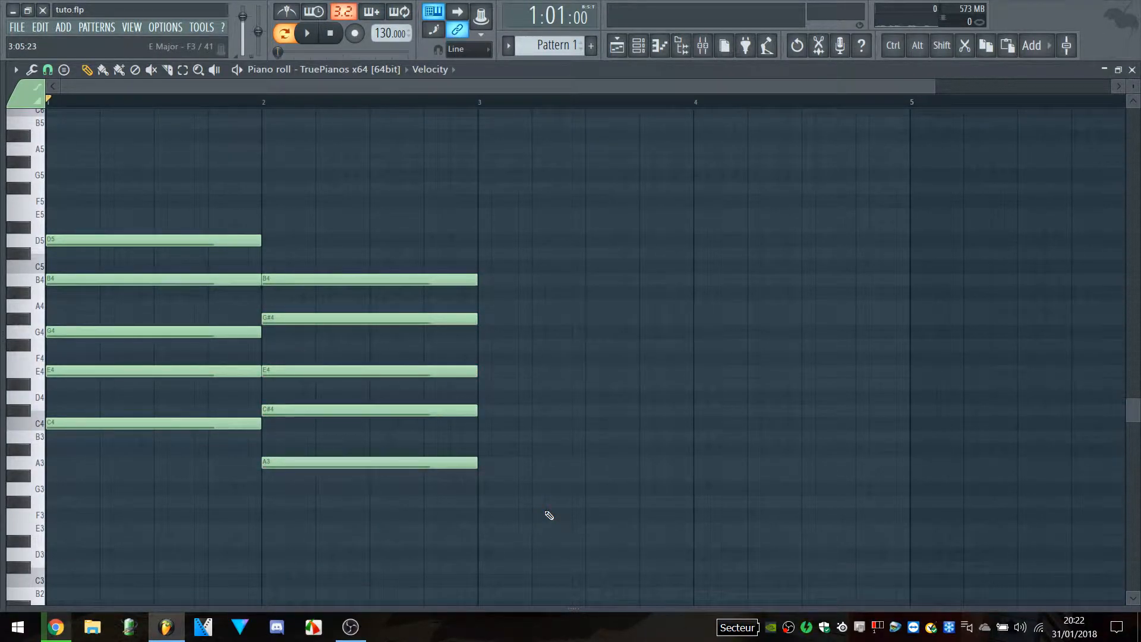
key(space)
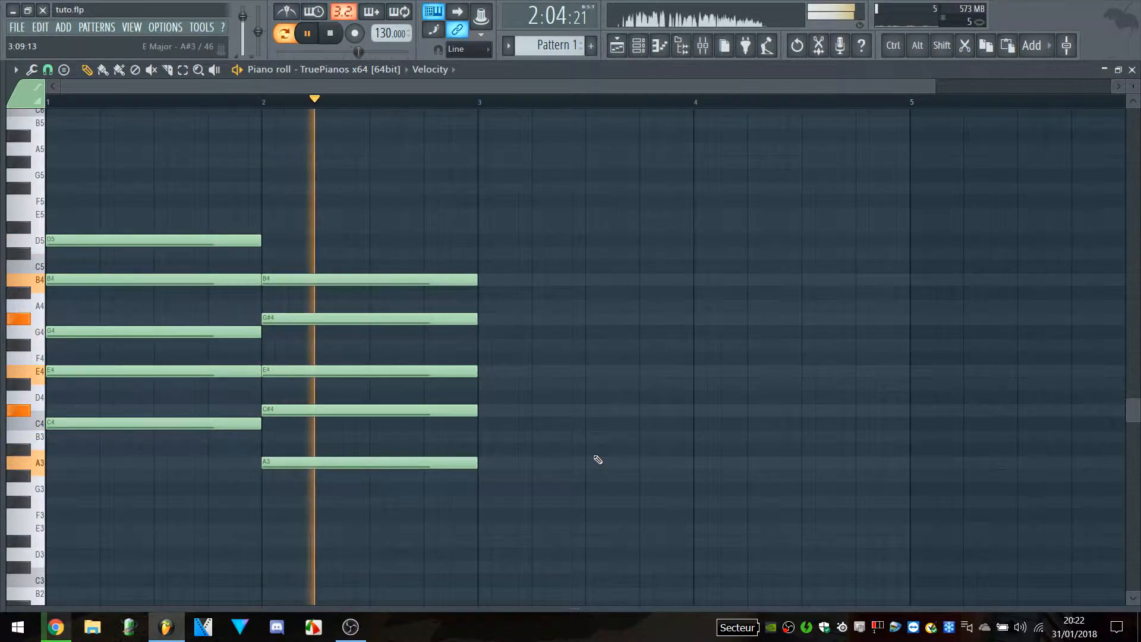
key(space)
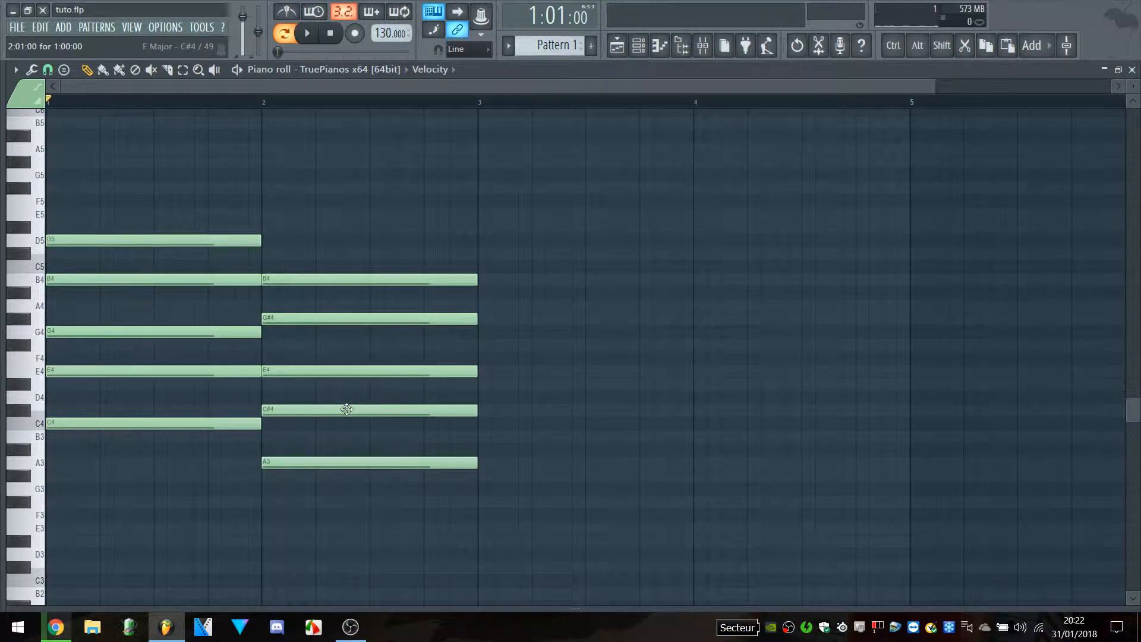
Step: Lower C#4 to C4 and G#4 to G4 in bar 2 to form an A minor ninth chord, and play the progression
drag(346, 411, 342, 422)
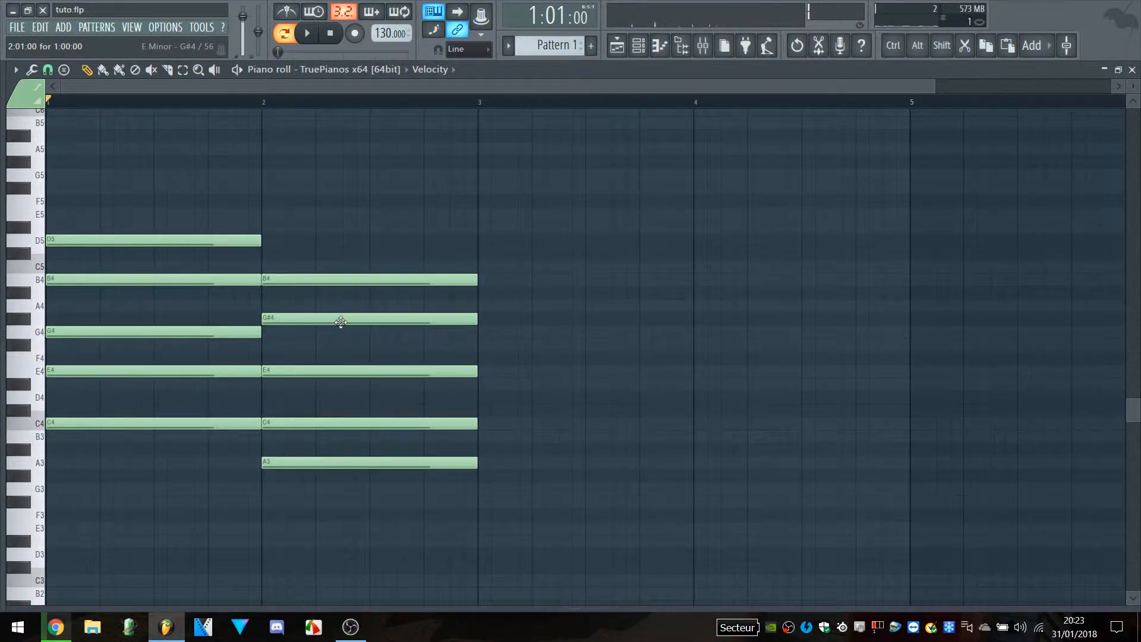
drag(339, 322, 337, 337)
key(space)
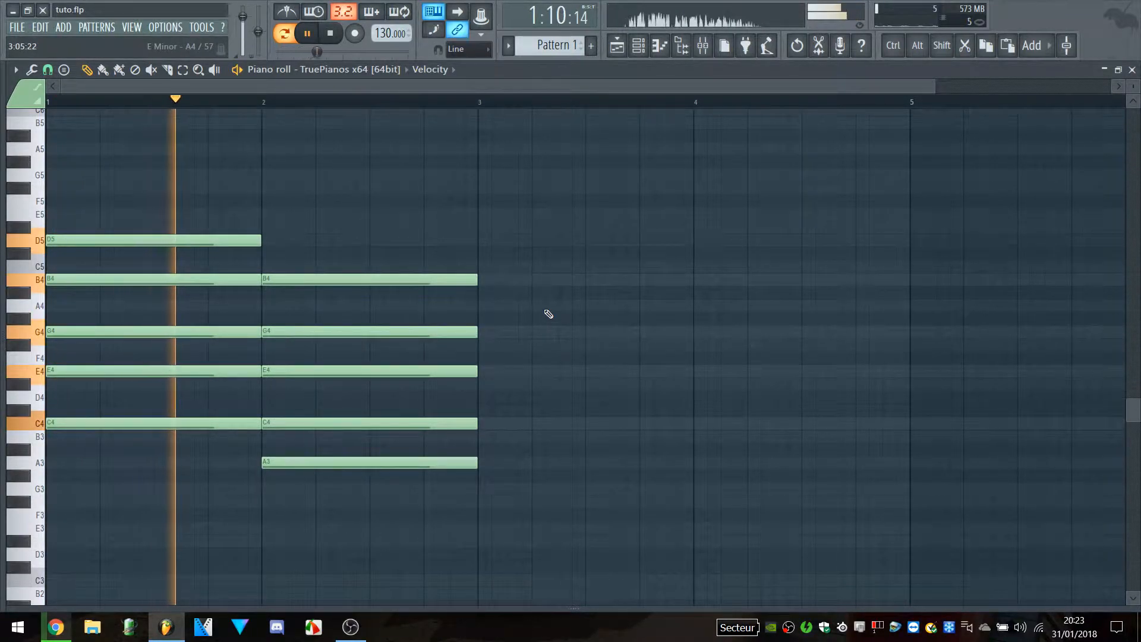
key(space)
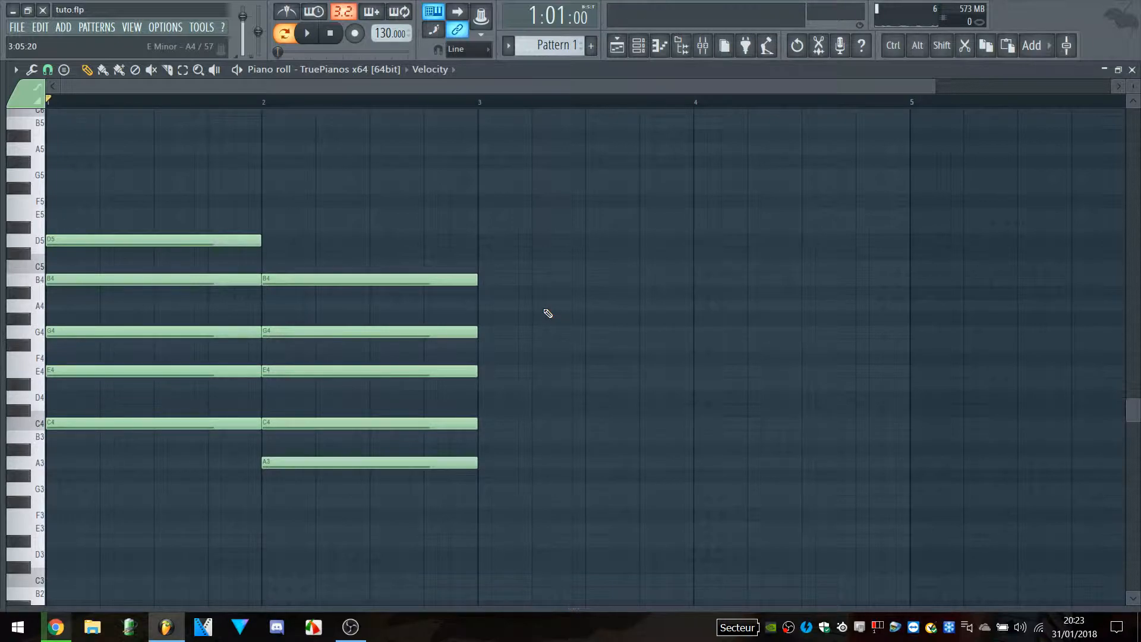
Step: Duplicate the two-chord sequence from bars 1 and 2 into bars 3 and 4
key(ctrl)
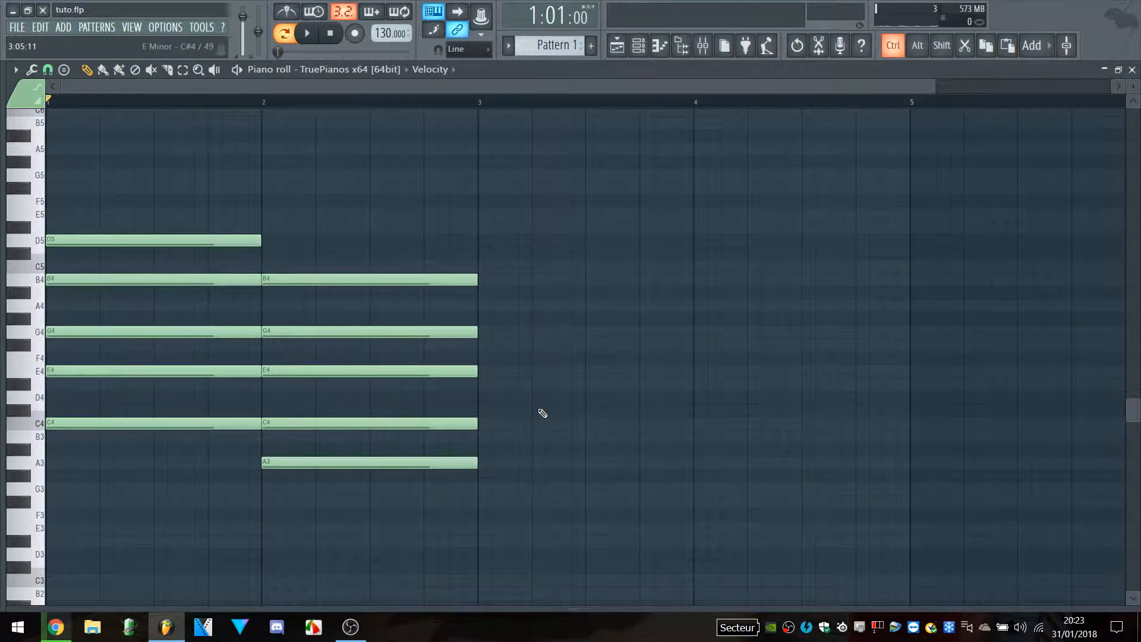
key(ctrl+b)
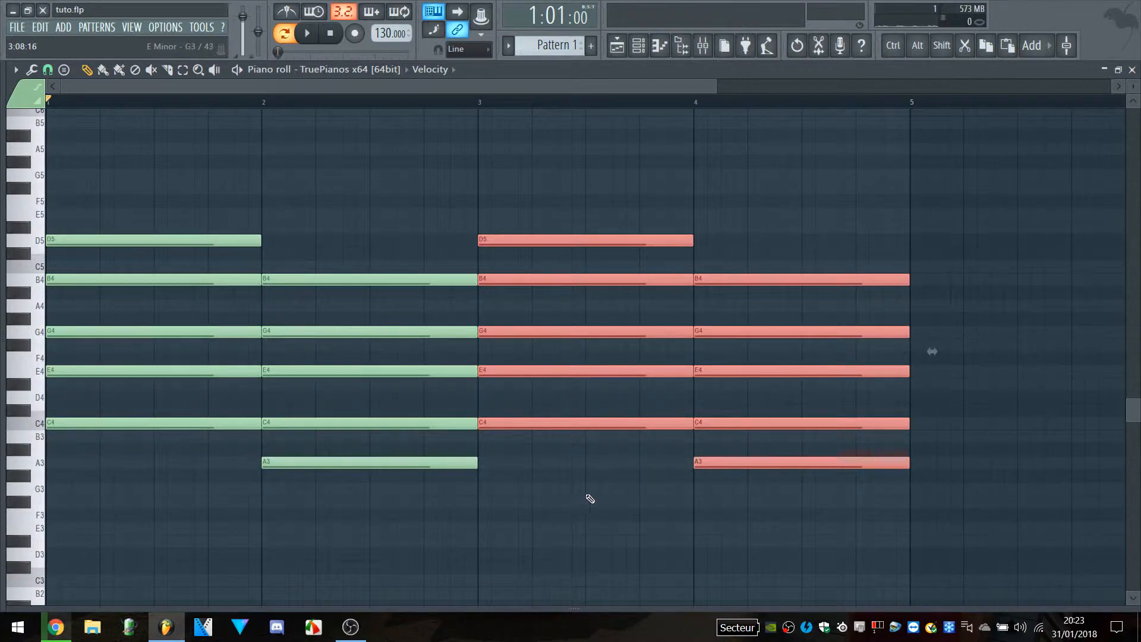
click(574, 478)
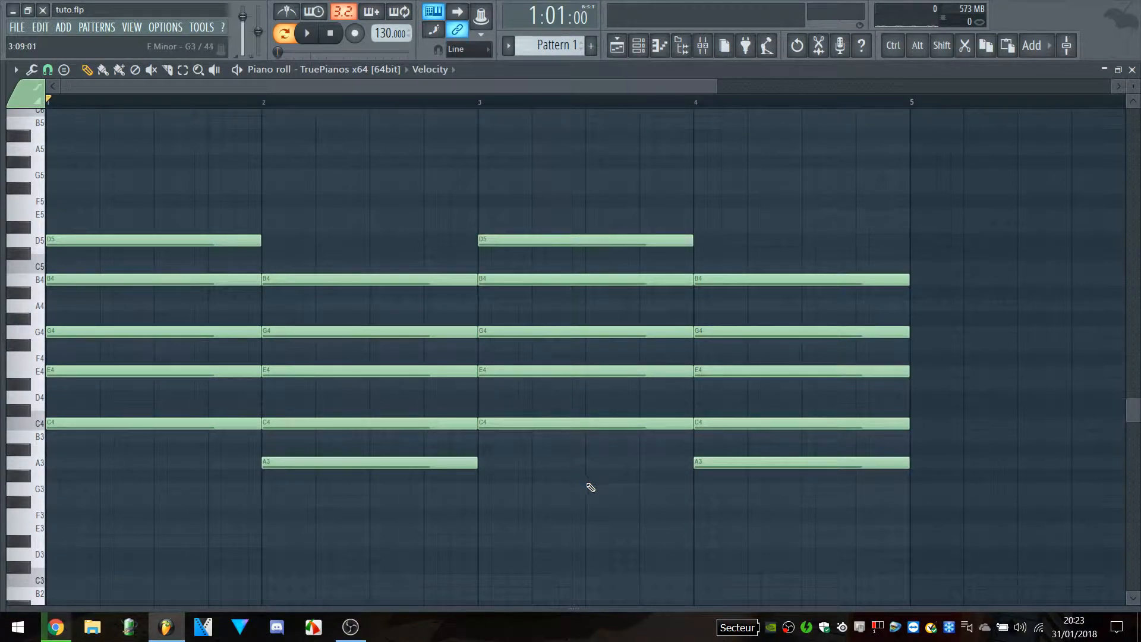
Step: Transpose the whole bar 3 chord up so its root is D4, and play the progression
drag(586, 479, 581, 238)
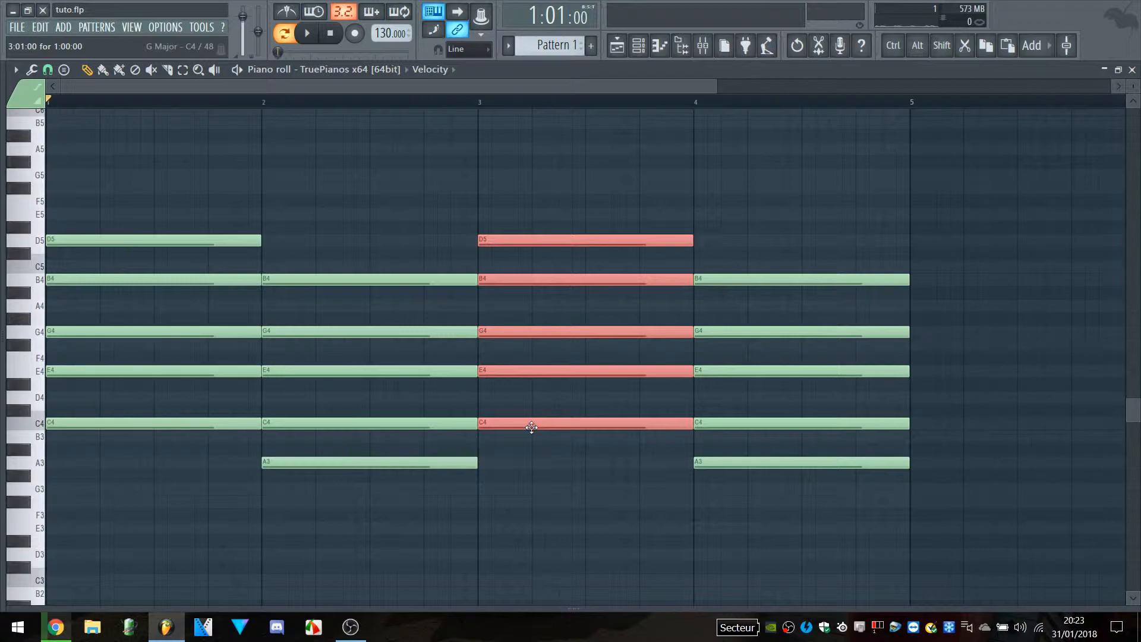
drag(531, 423, 531, 390)
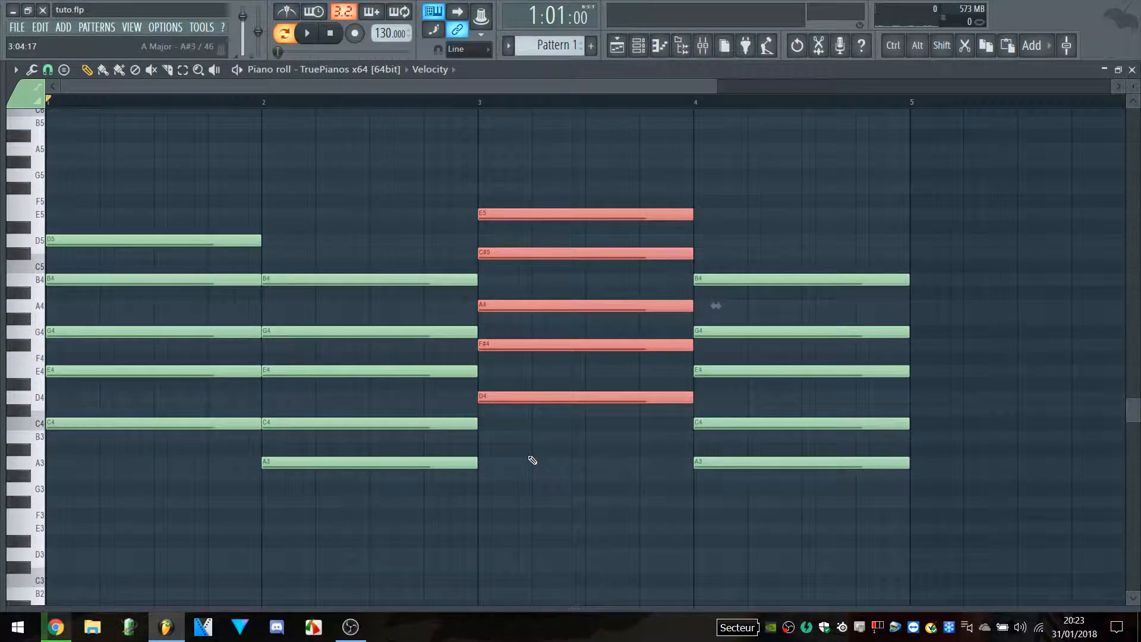
click(522, 464)
key(space)
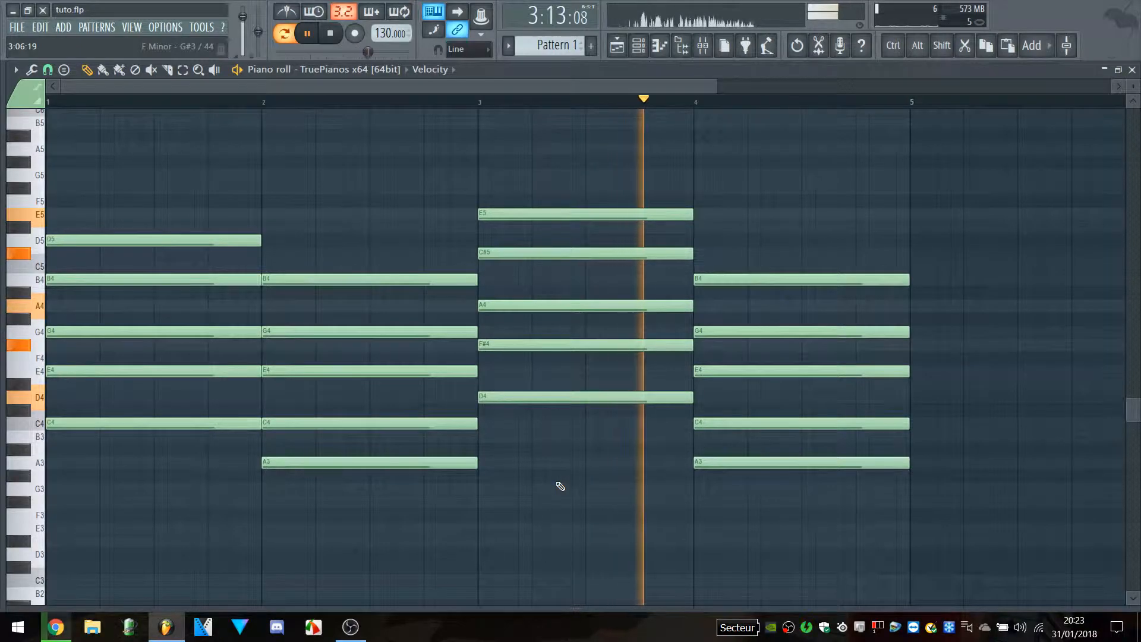
key(space)
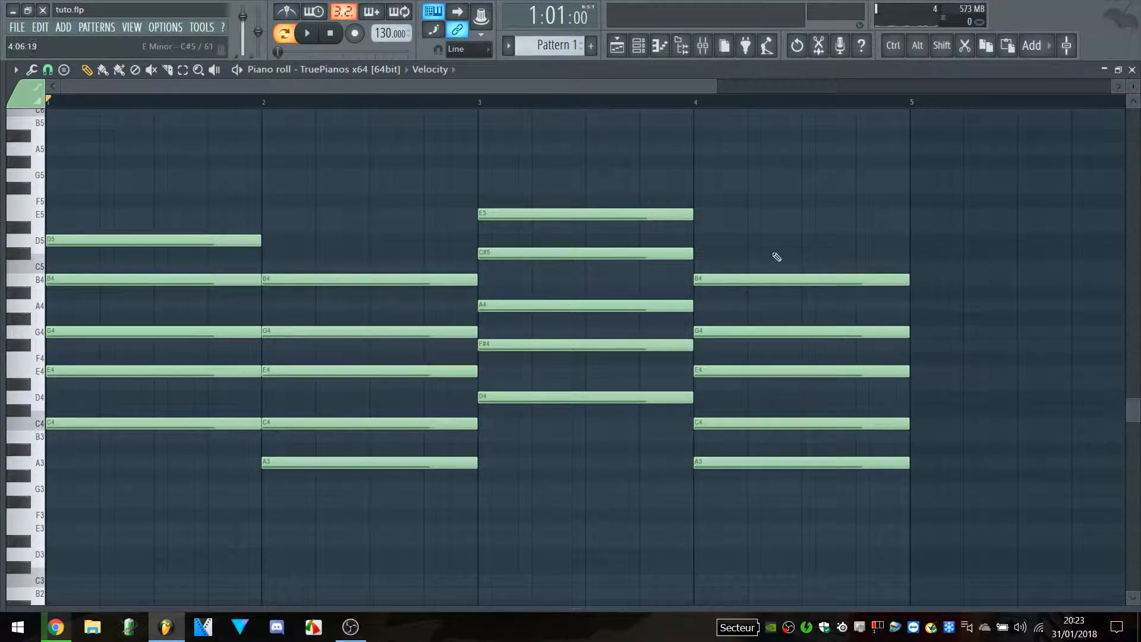
Step: Transpose the whole bar 4 chord up so its root is F4, and play the progression
ctrl+drag(746, 226, 803, 508)
drag(753, 463, 756, 352)
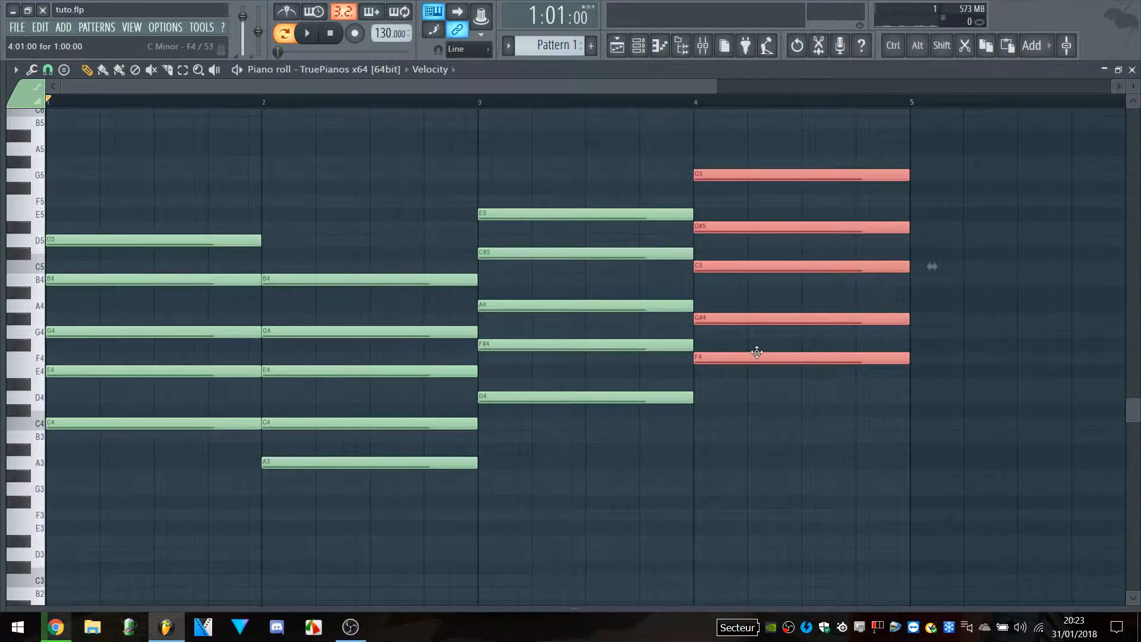
click(768, 426)
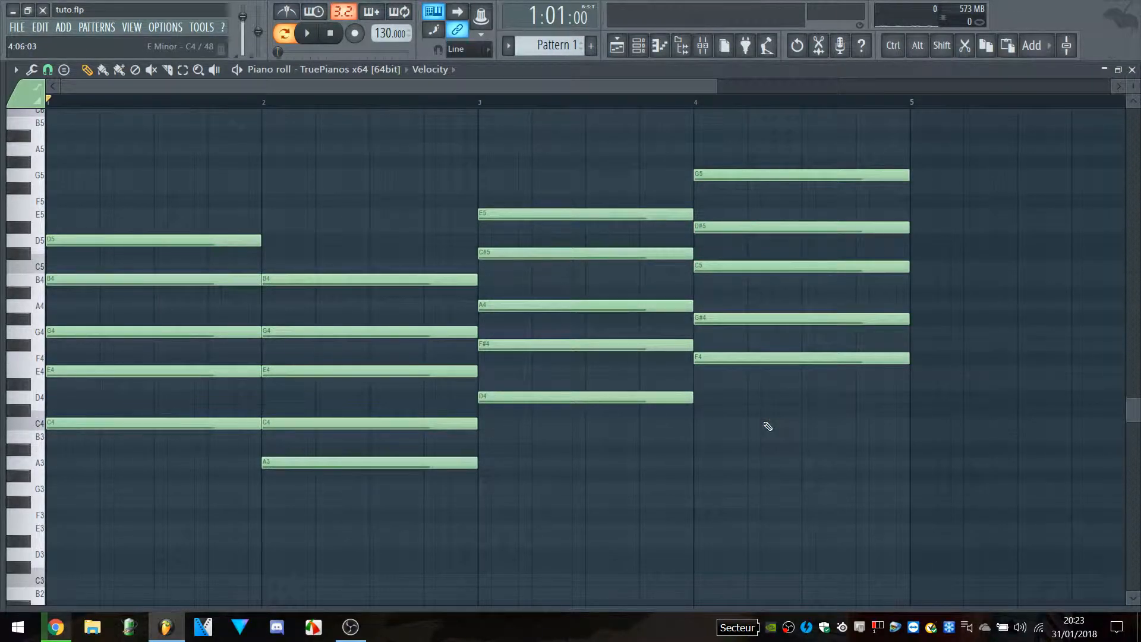
key(space)
scroll(767, 427, down, 3)
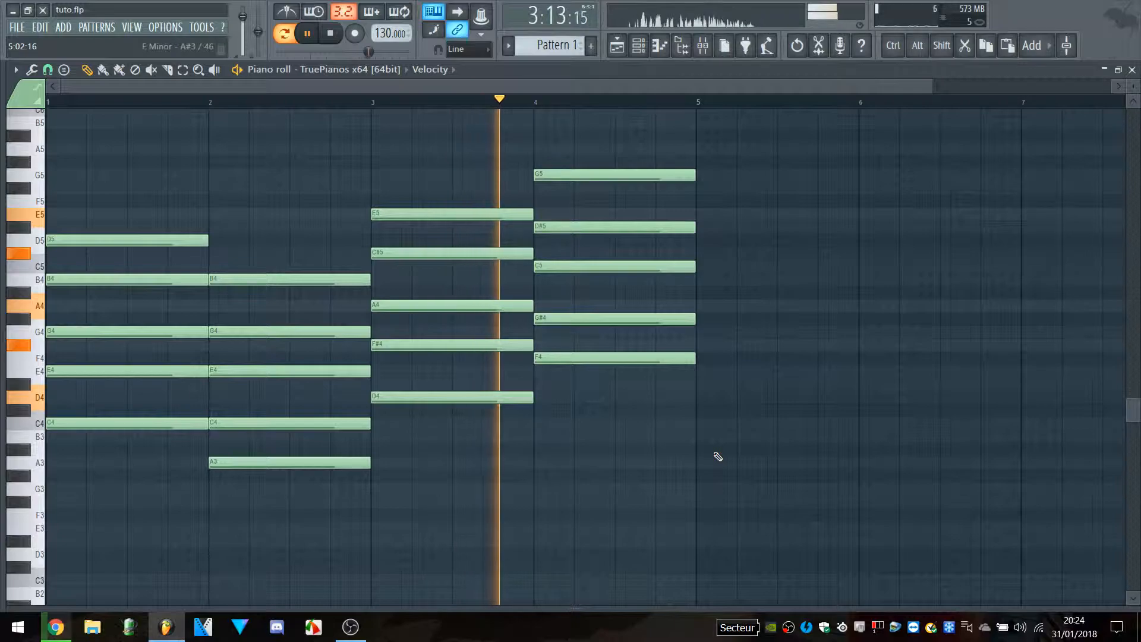
key(space)
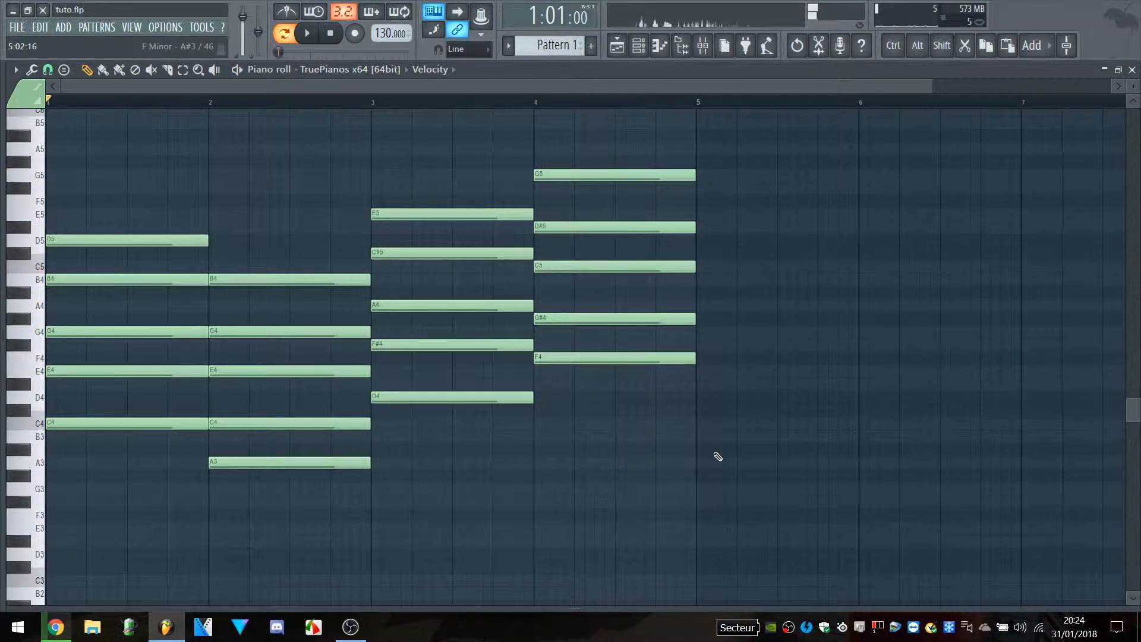
Step: Lower F#4 to F4 and C#5 to C5 in bar 3 to form a D minor ninth chord, and play the progression
scroll(713, 445, down, 1)
scroll(695, 450, up, 2)
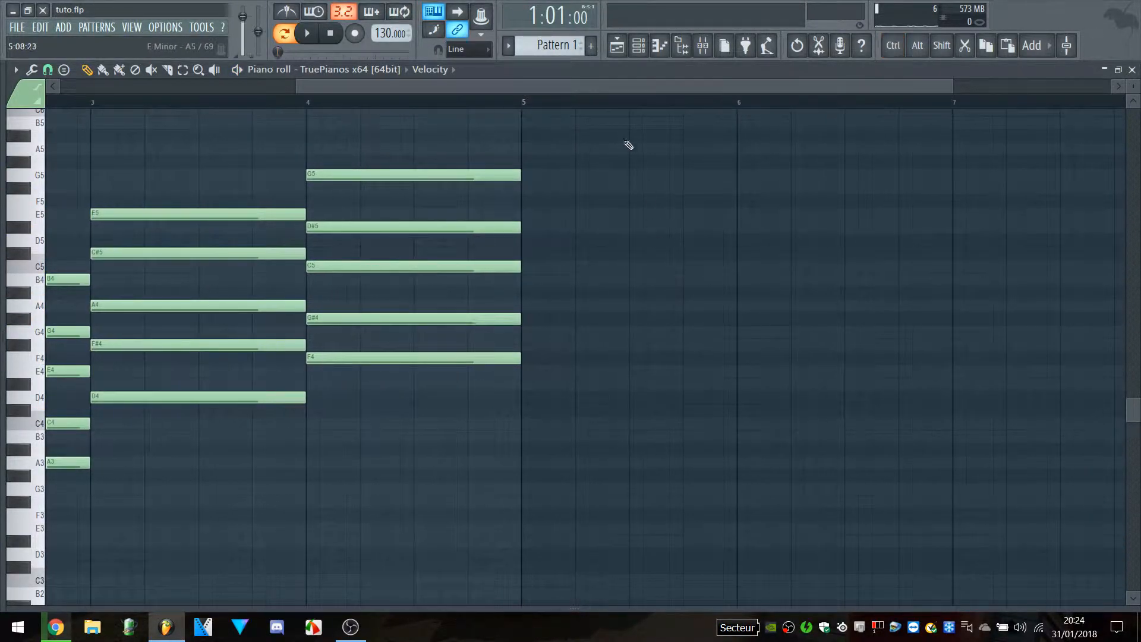
drag(607, 90, 291, 82)
scroll(338, 152, down, 1)
scroll(334, 150, up, 1)
drag(266, 89, 226, 89)
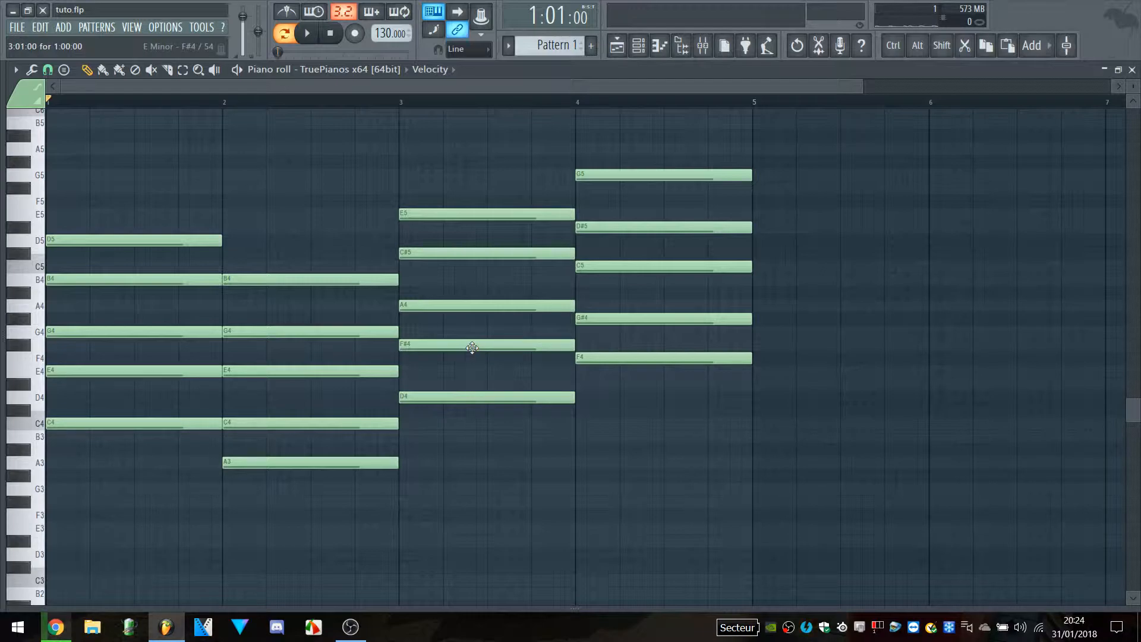
drag(471, 348, 470, 359)
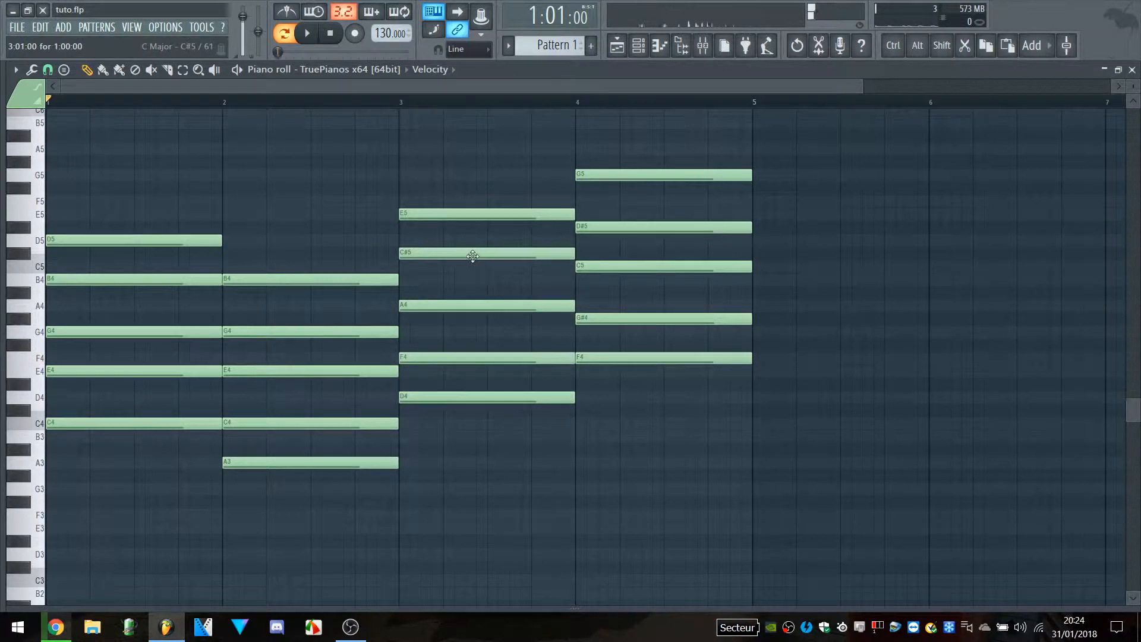
drag(471, 254, 471, 267)
scroll(511, 454, down, 2)
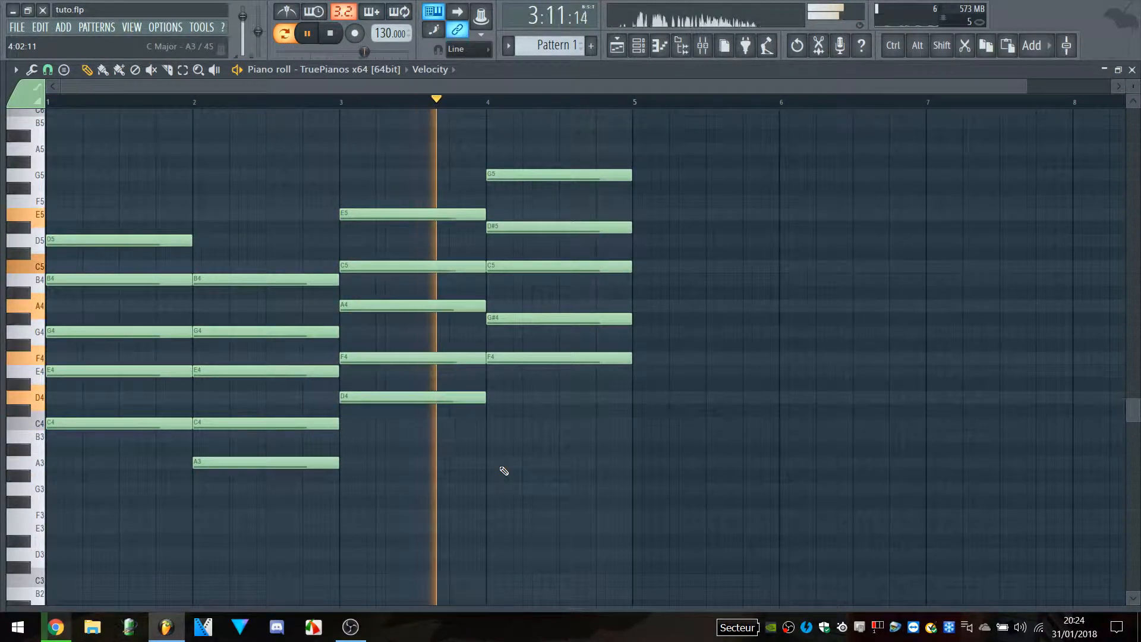
key(space)
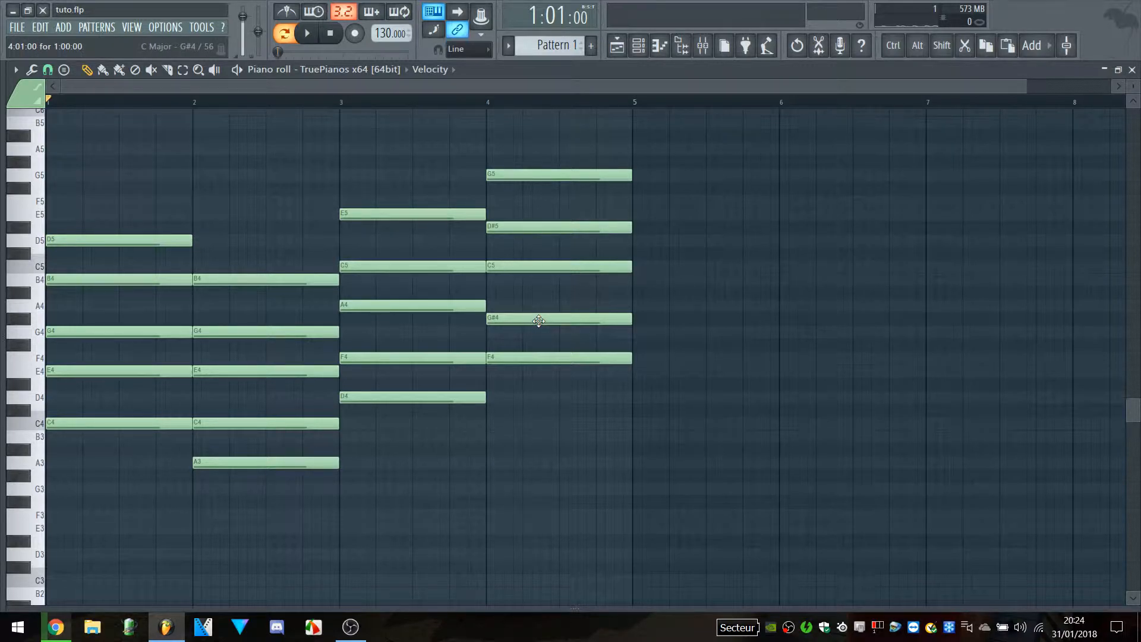
Step: Raise G#4 to A4 and D#5 to E5 in bar 4 to form an F major ninth chord, and play the progression
drag(538, 320, 537, 305)
drag(535, 228, 535, 214)
key(space)
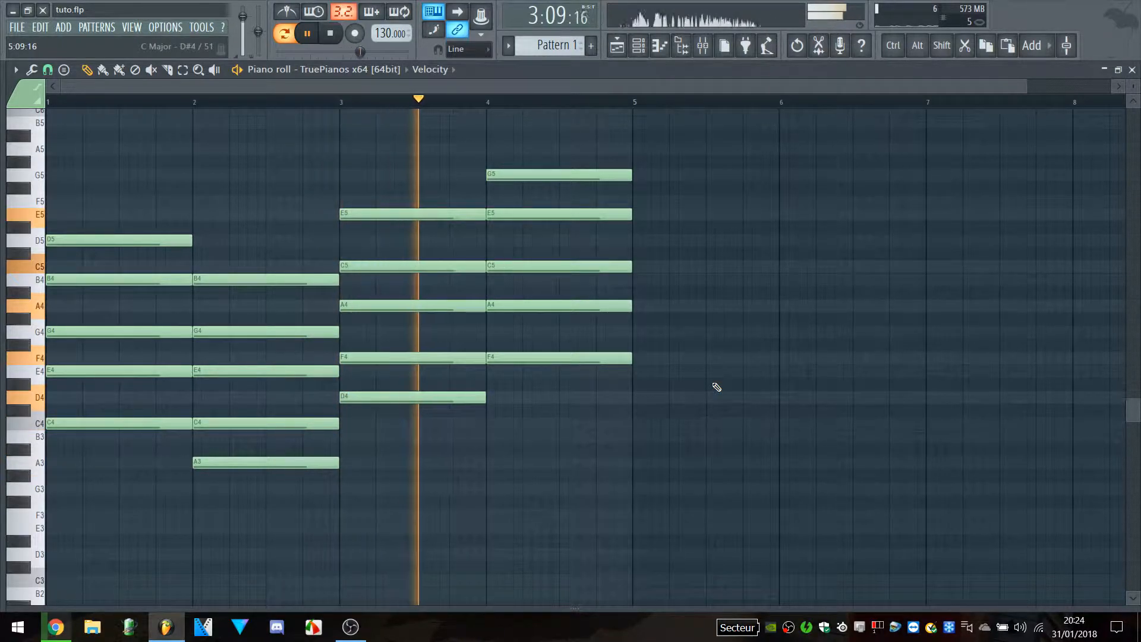
key(space)
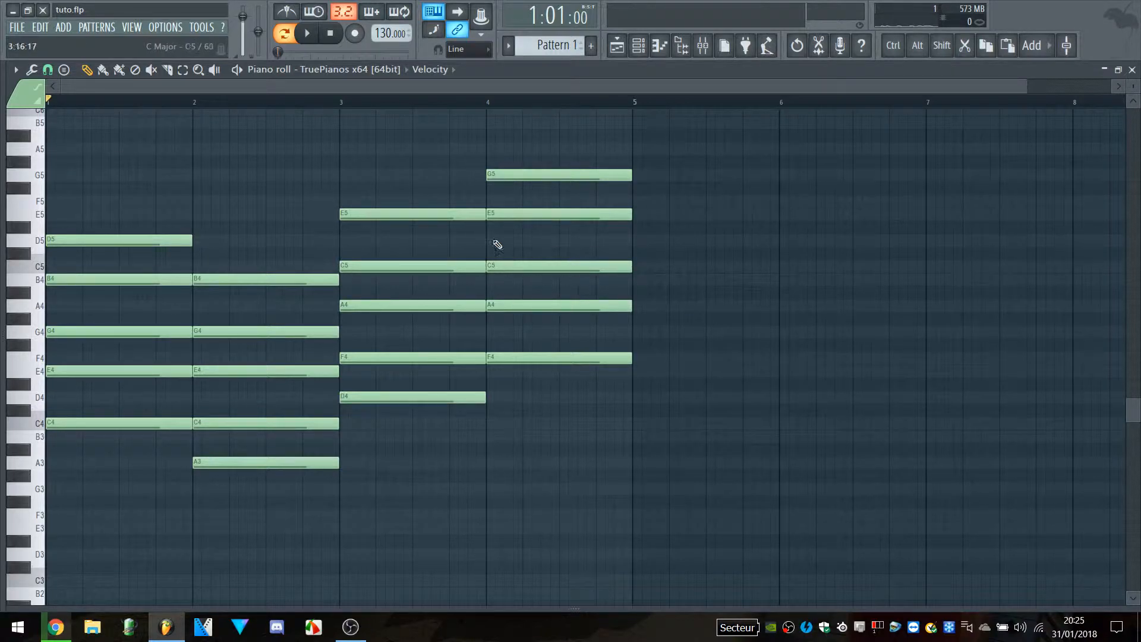
Step: Move the C5 note in bar 4 down one octave to C4 and play the progression
drag(523, 236, 544, 284)
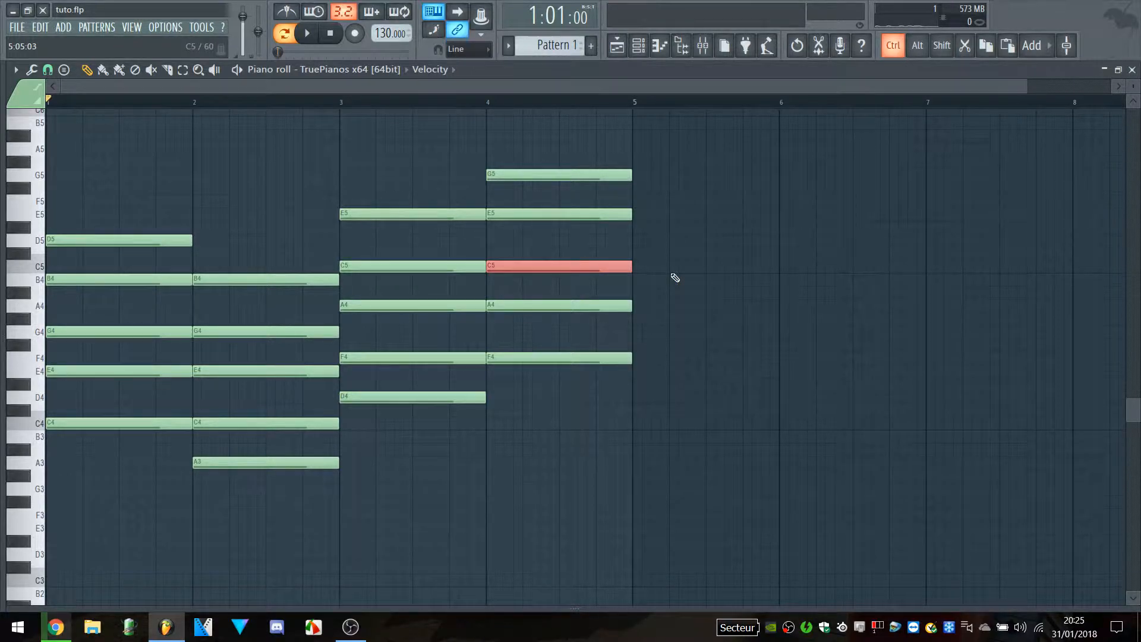
key(ctrl+Down)
click(675, 278)
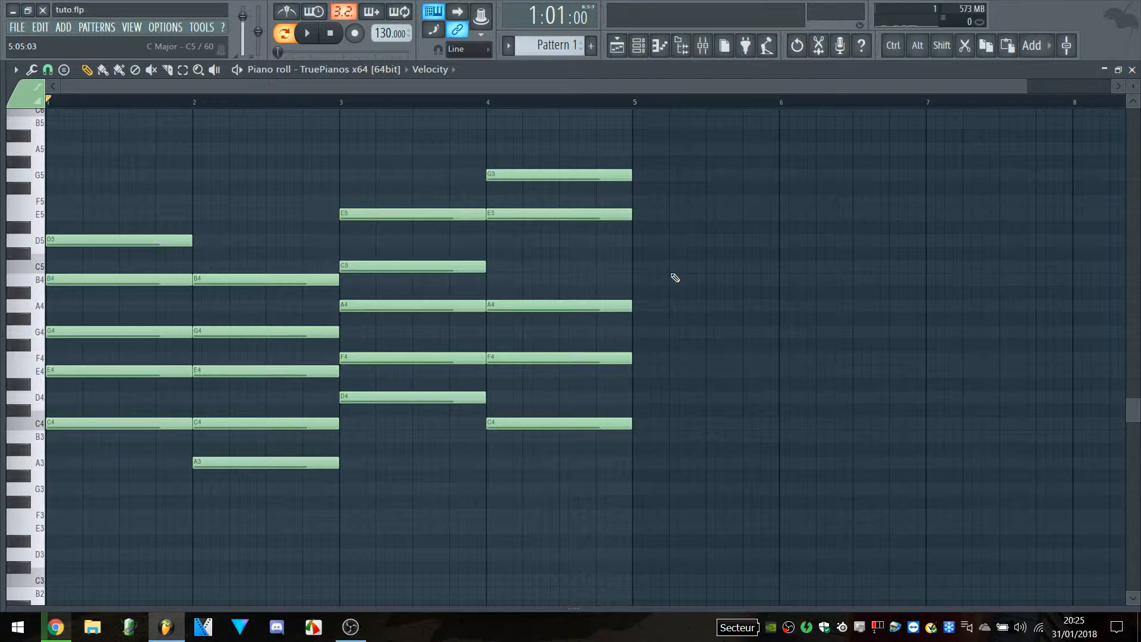
key(space)
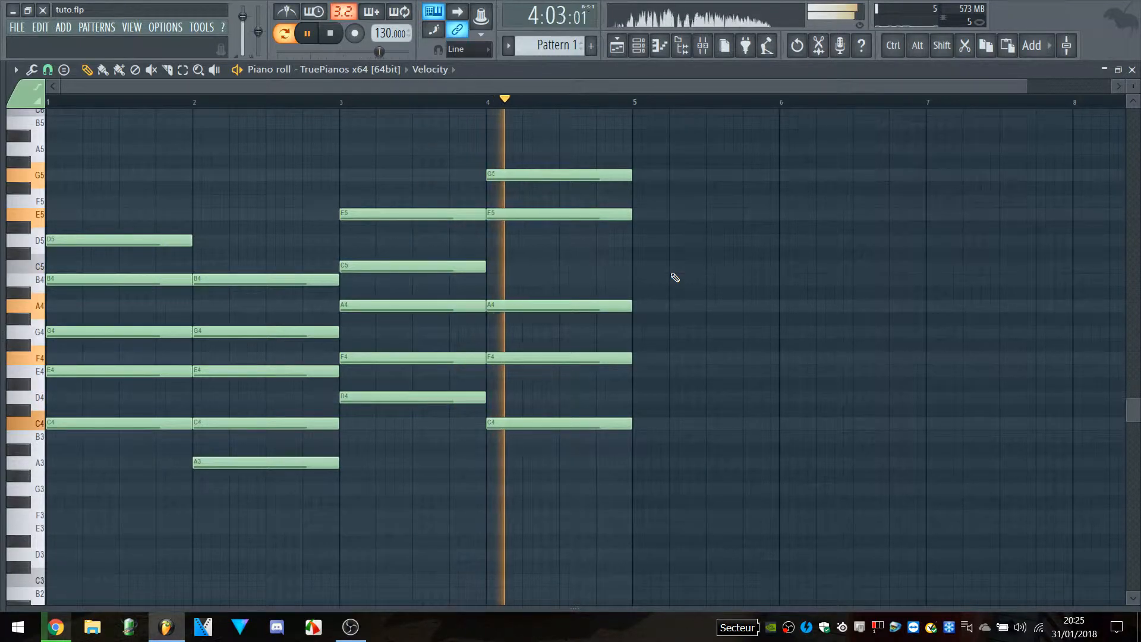
key(space)
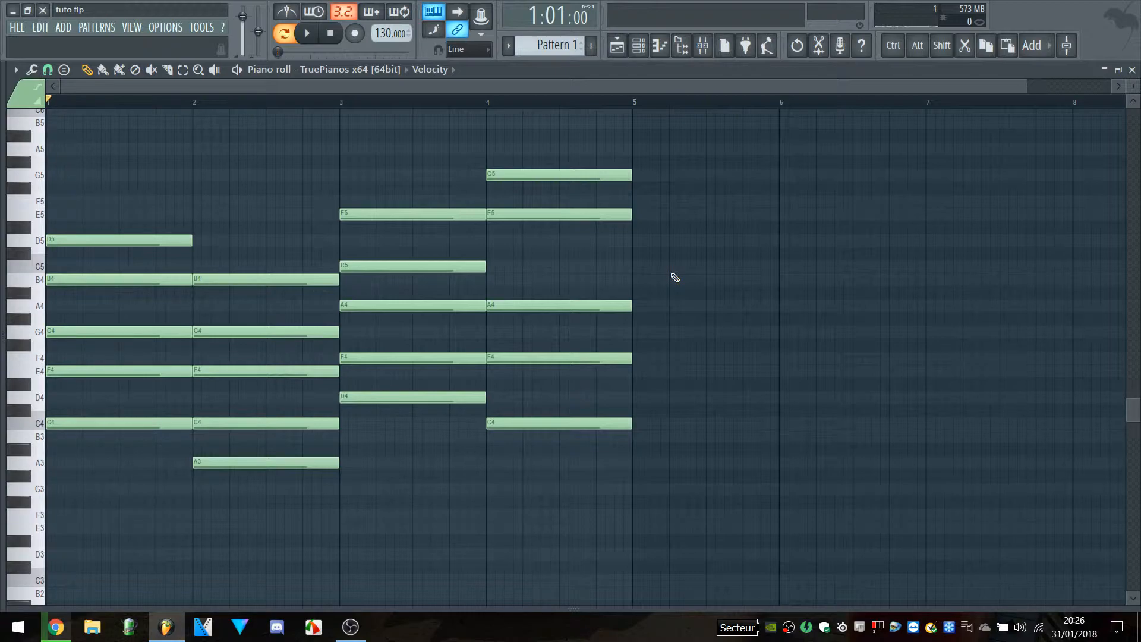
scroll(676, 286, up, 3)
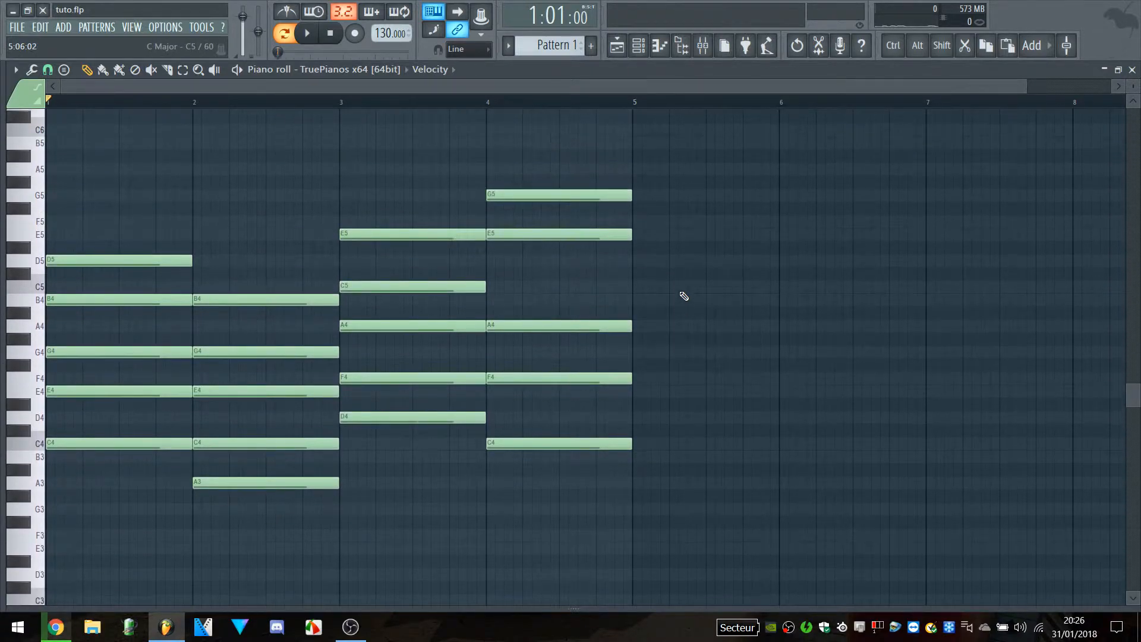
scroll(676, 291, down, 3)
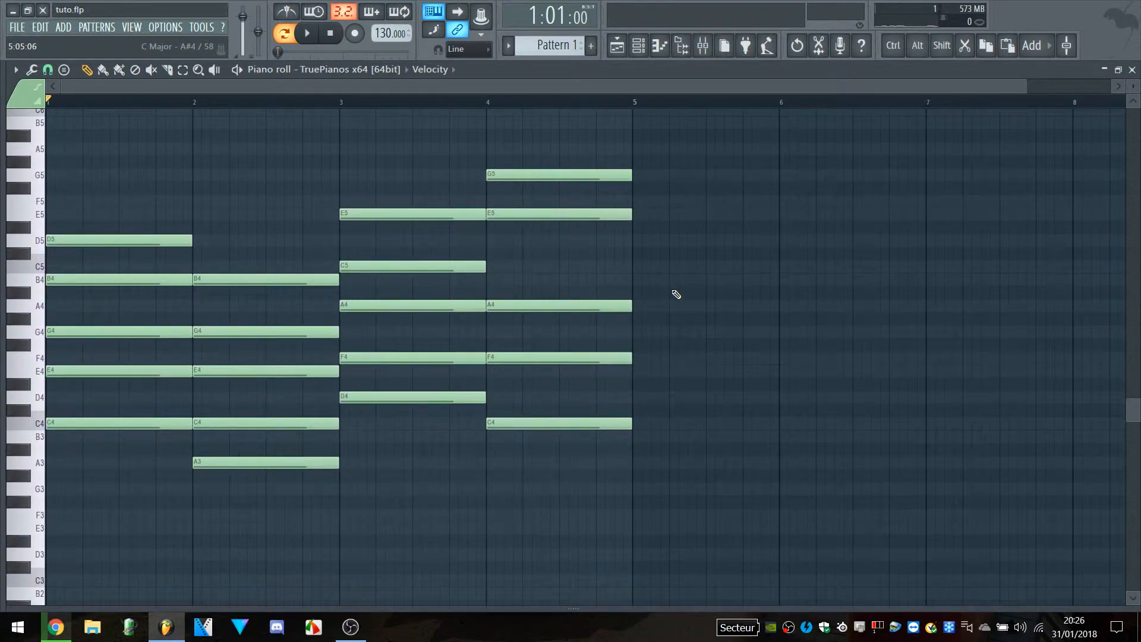
scroll(689, 321, up, 3)
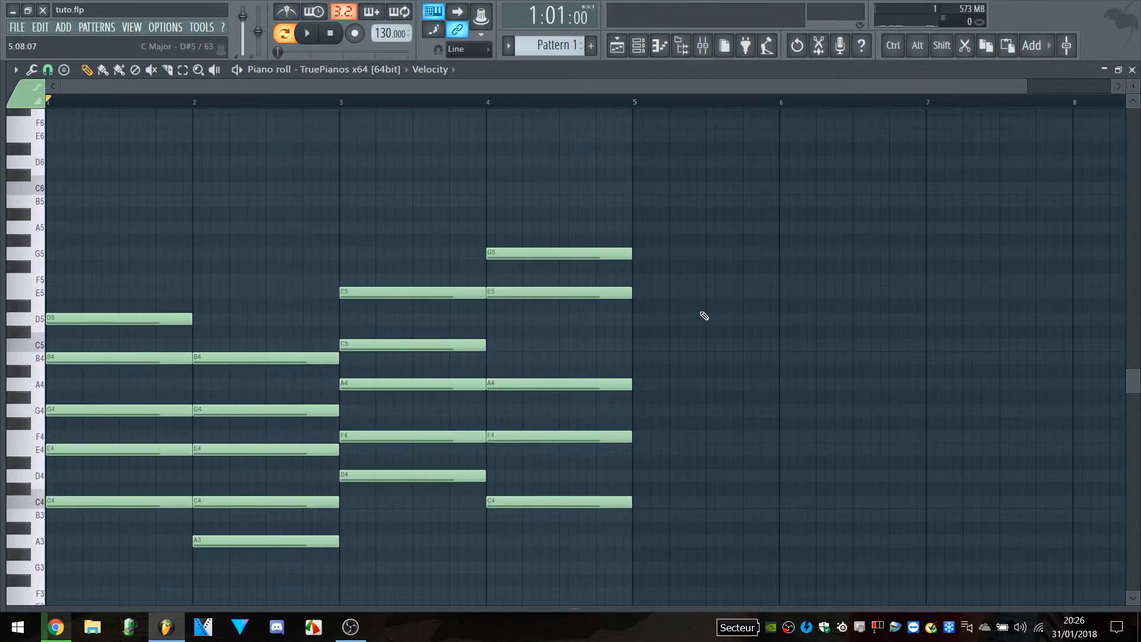
scroll(704, 316, down, 2)
scroll(704, 315, up, 1)
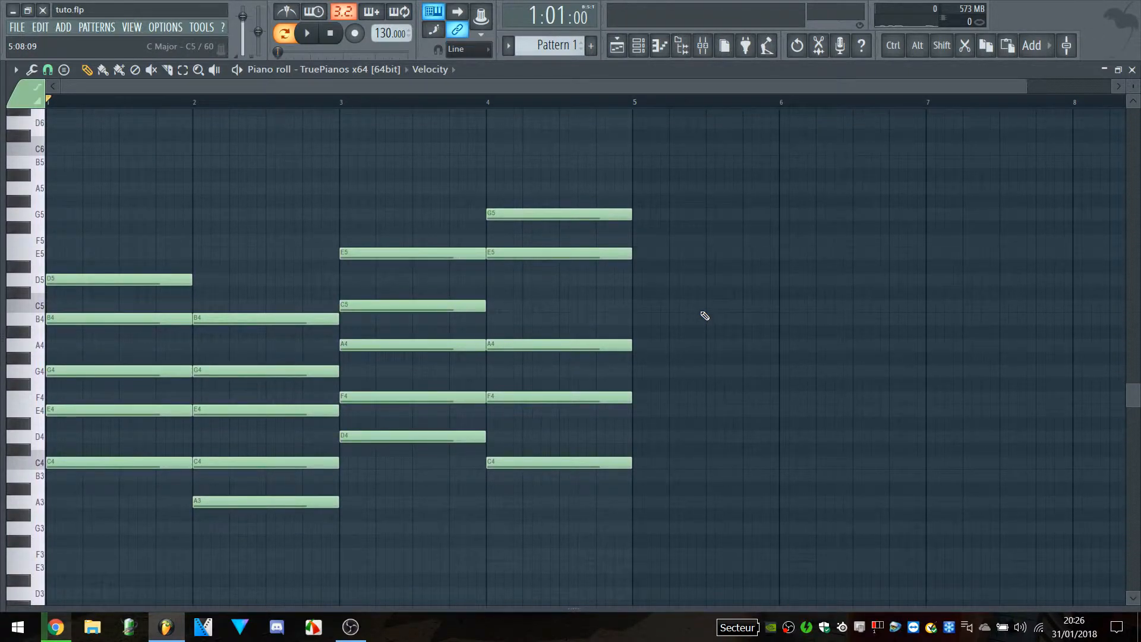
scroll(705, 315, up, 3)
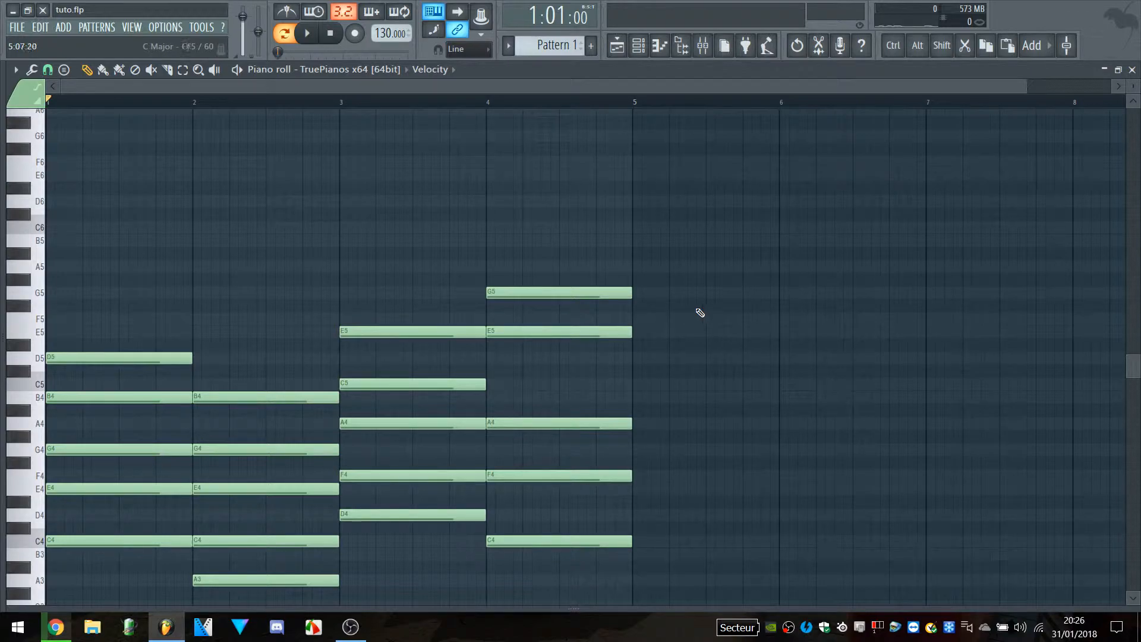
scroll(700, 313, down, 3)
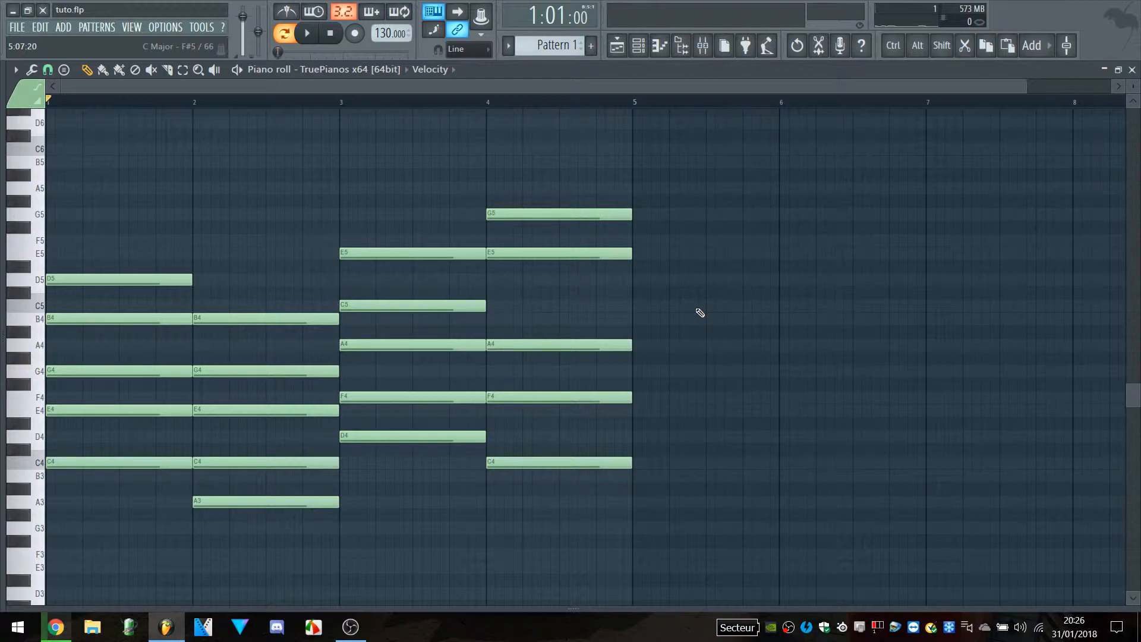
scroll(701, 312, up, 3)
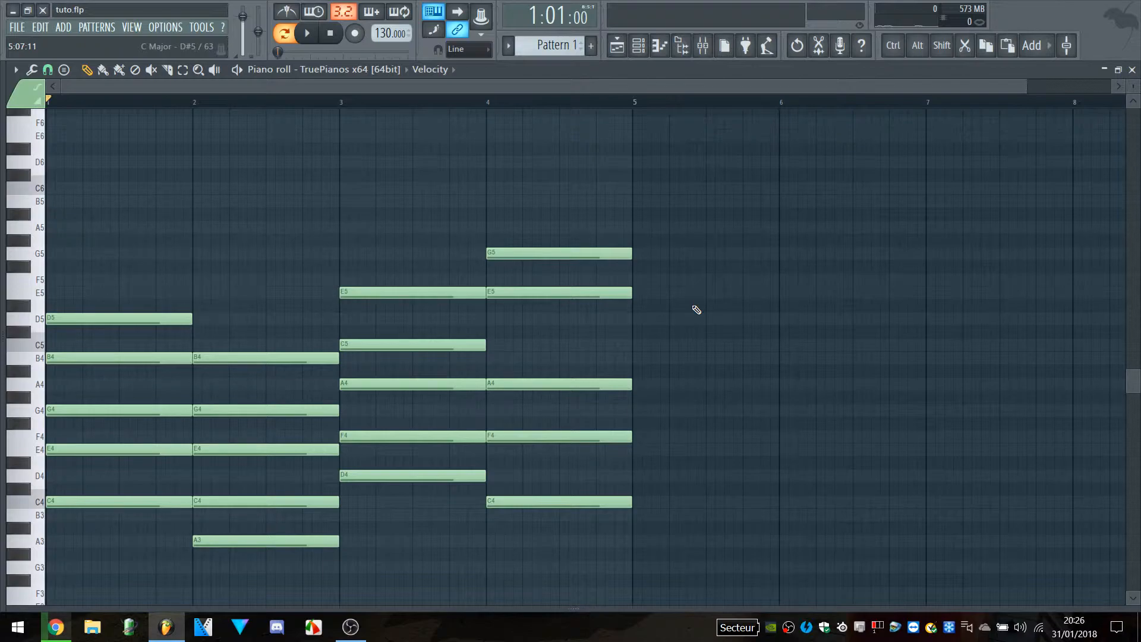
scroll(697, 309, up, 3)
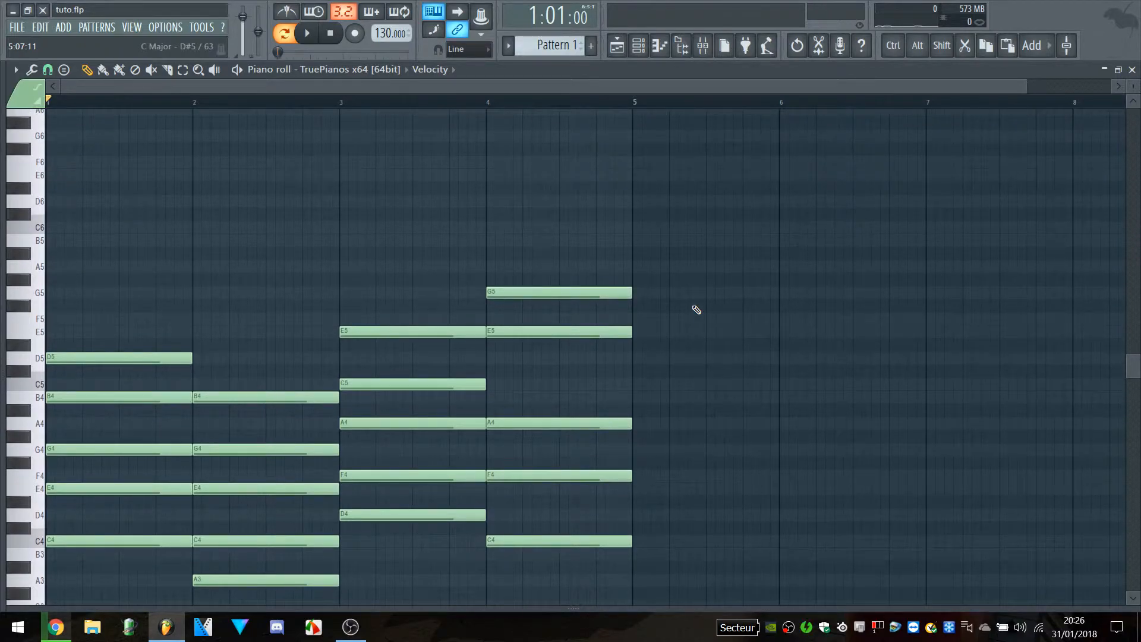
Step: Play the four-bar progression and audition single melody notes above it on the piano keyboard
key(space)
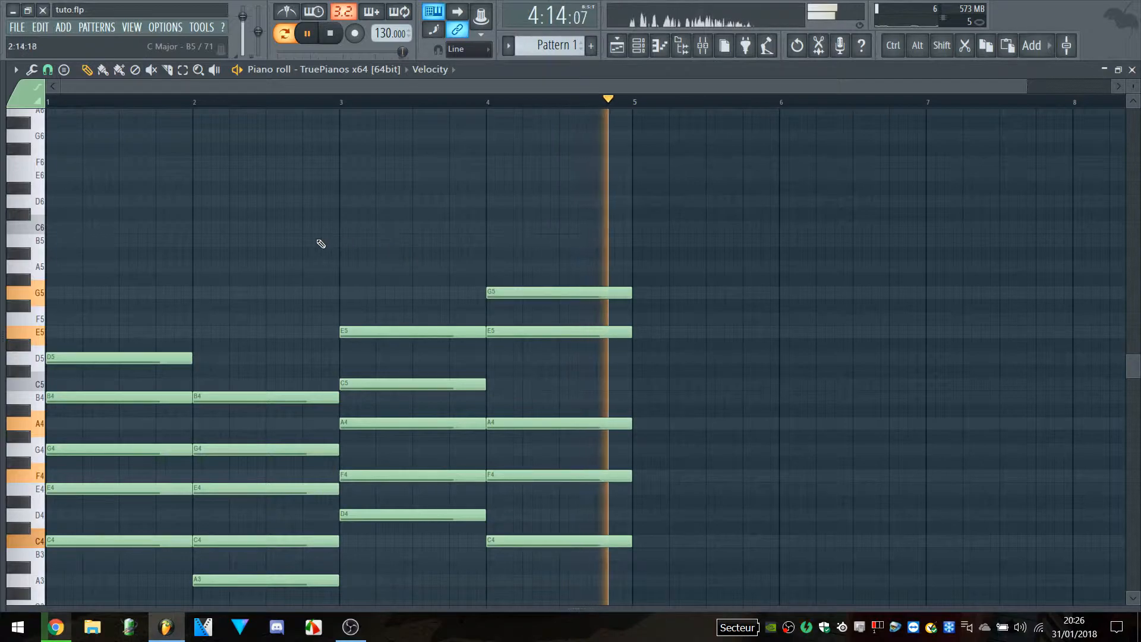
key(space)
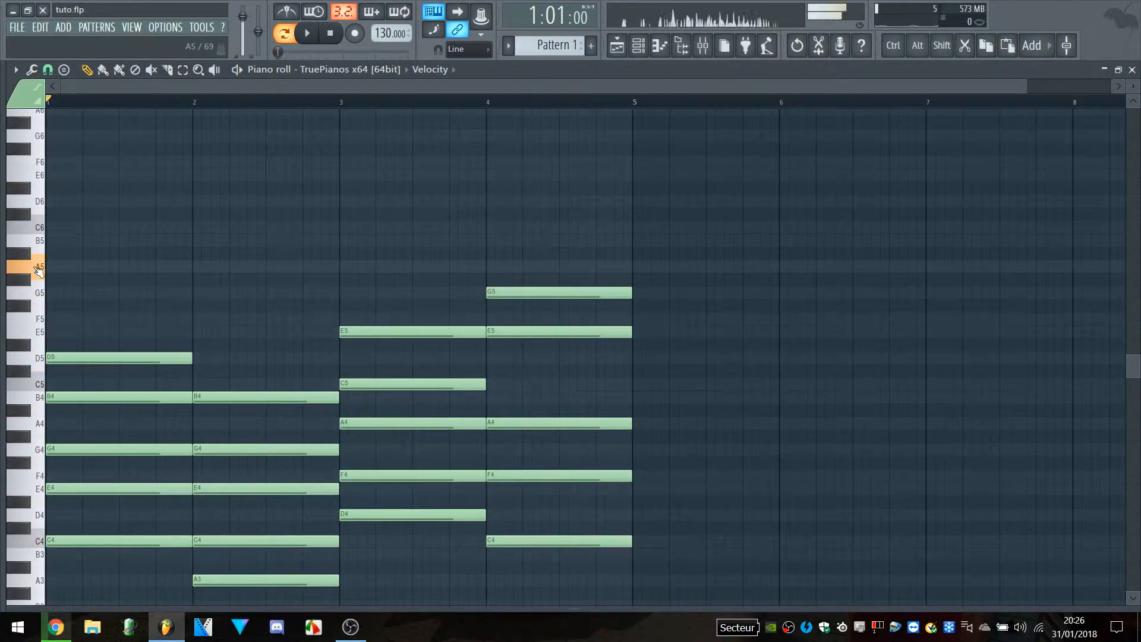
click(40, 297)
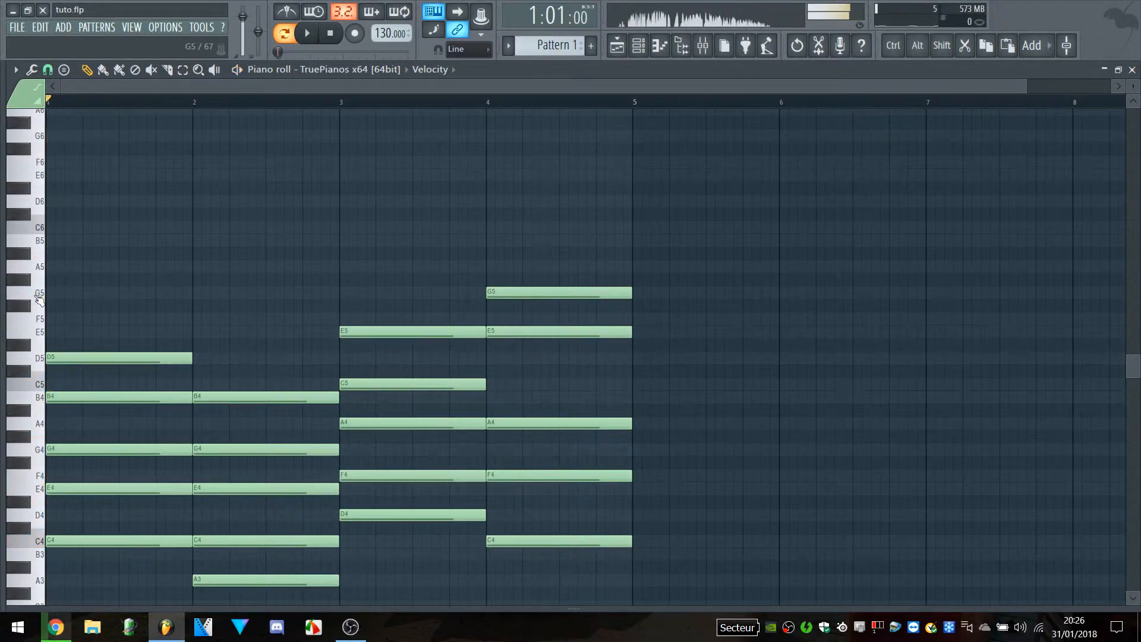
Step: Sketch the start of a melody above the bar 1 chord with two-step notes on G5 and A5, checking it in playback
click(86, 292)
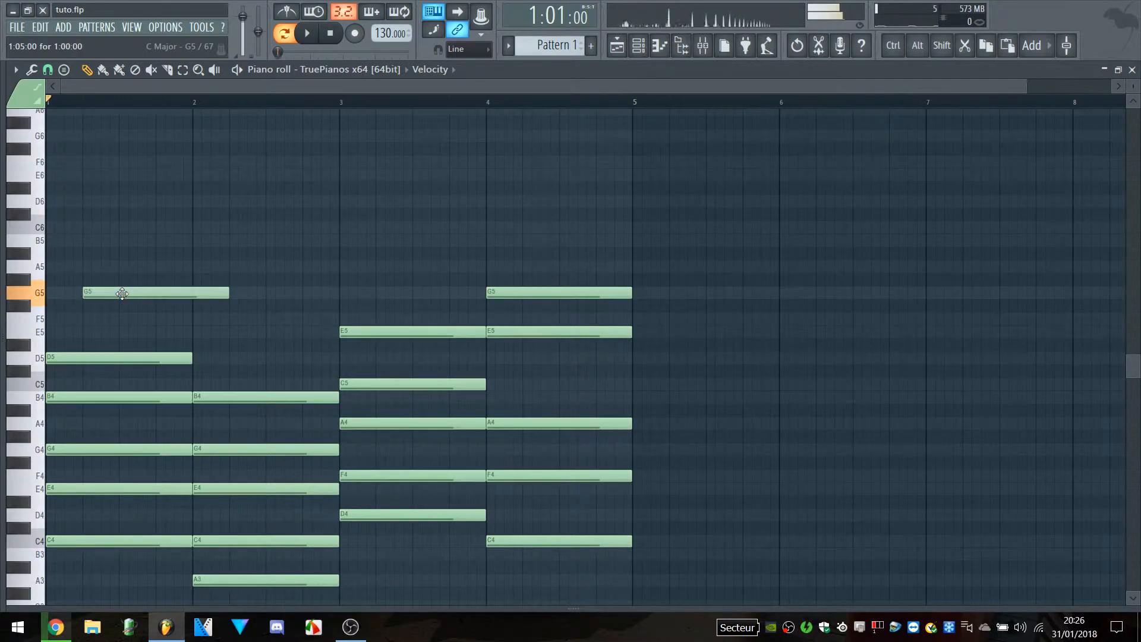
drag(222, 295, 99, 267)
key(space)
key(space)
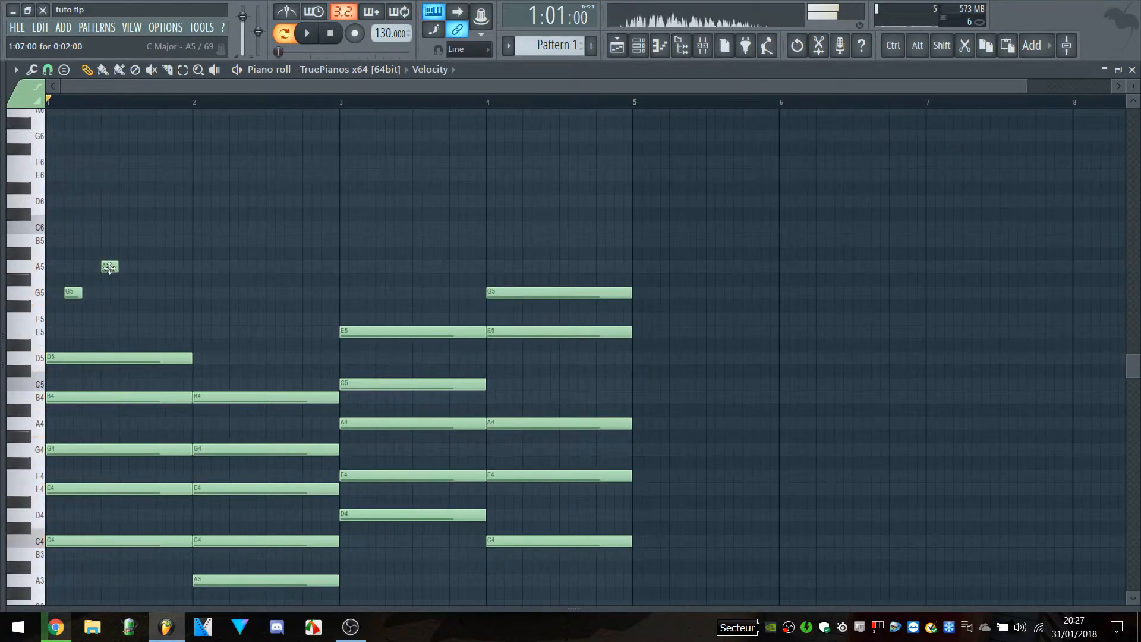
drag(145, 291, 119, 331)
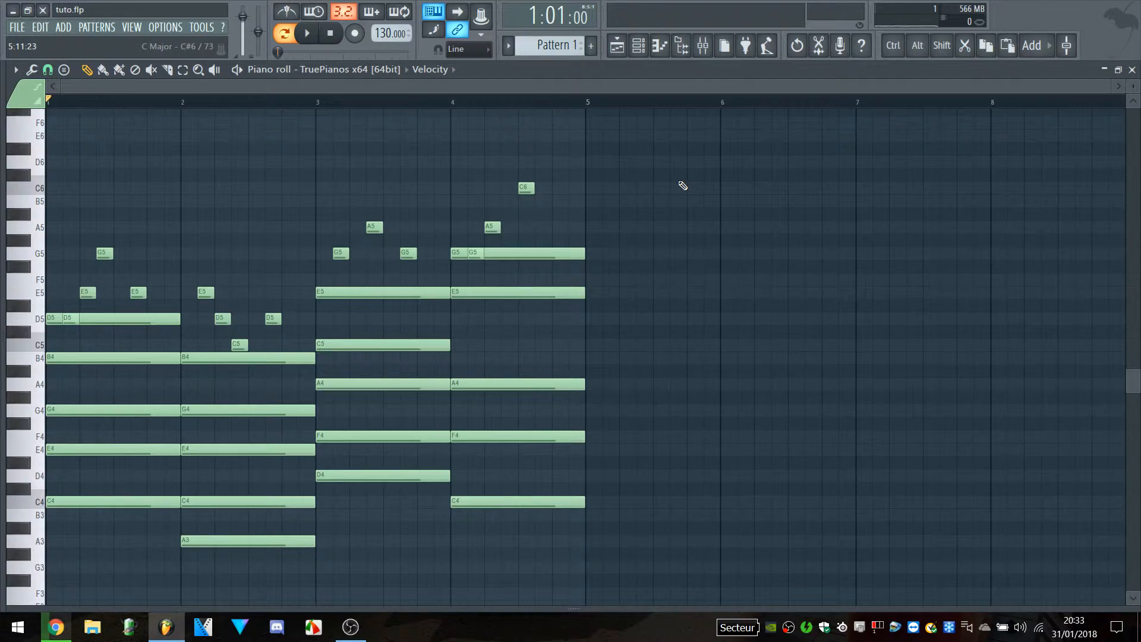
Step: Play the chord progression together with its short-note melody
key(space)
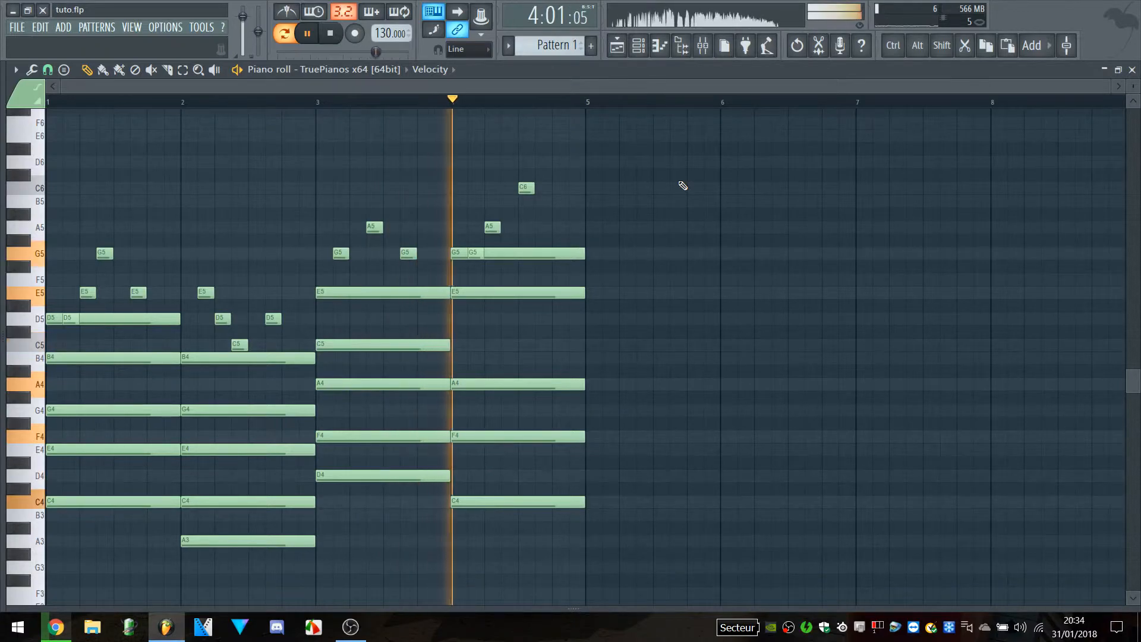
key(space)
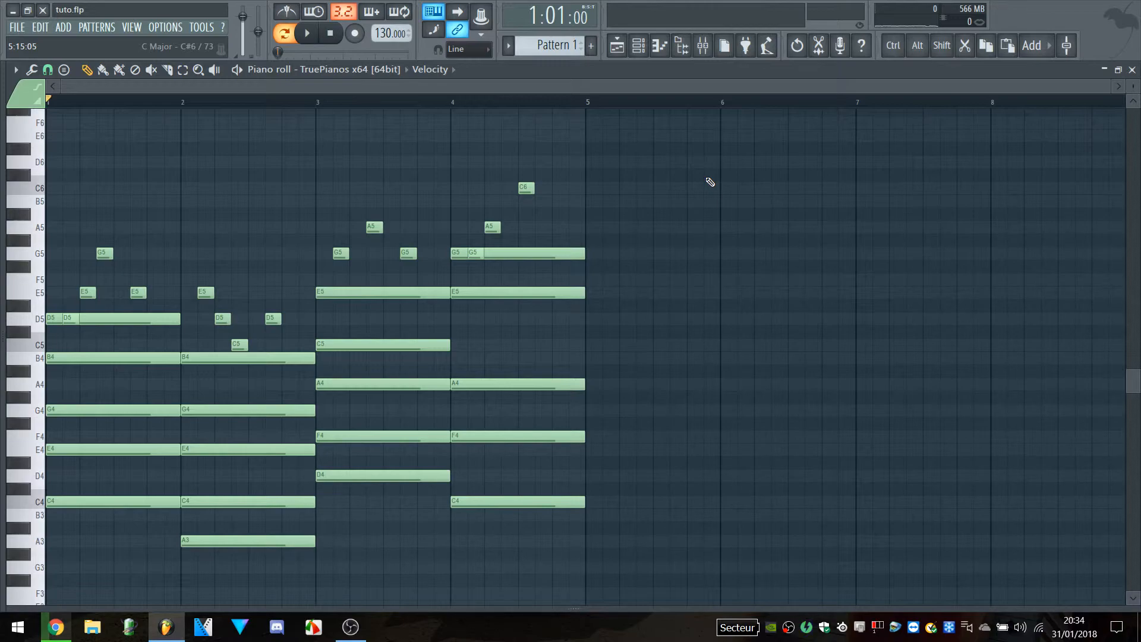
Step: Copy the lowest note of each chord one octave down as a bass line on C3, A2, D3 and C3, and play the pattern
scroll(716, 184, down, 6)
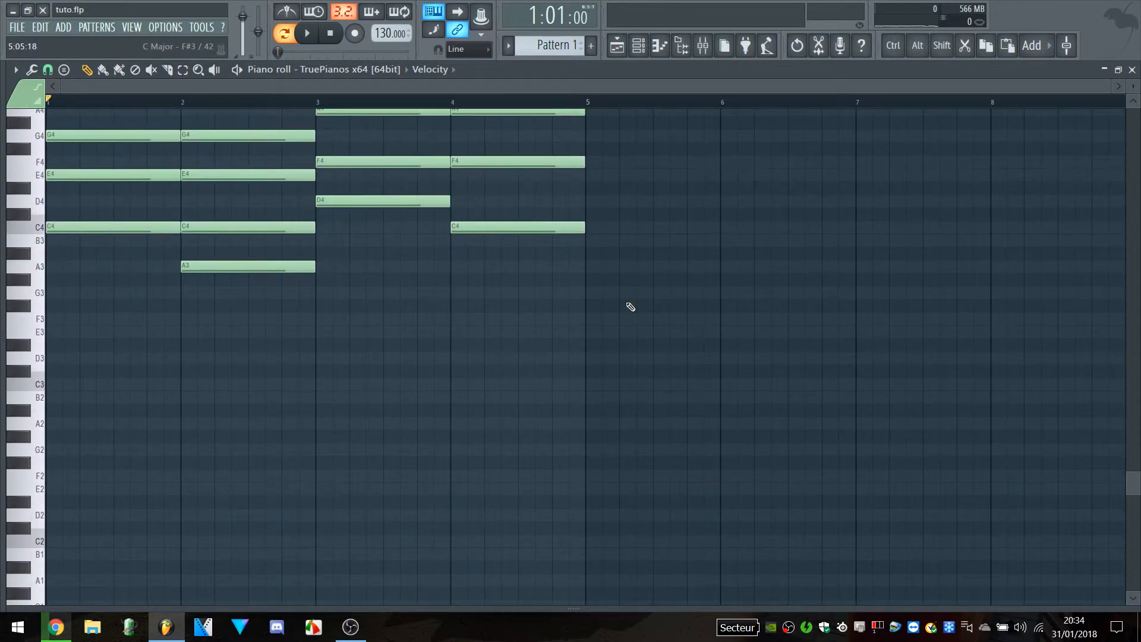
ctrl+click(114, 227)
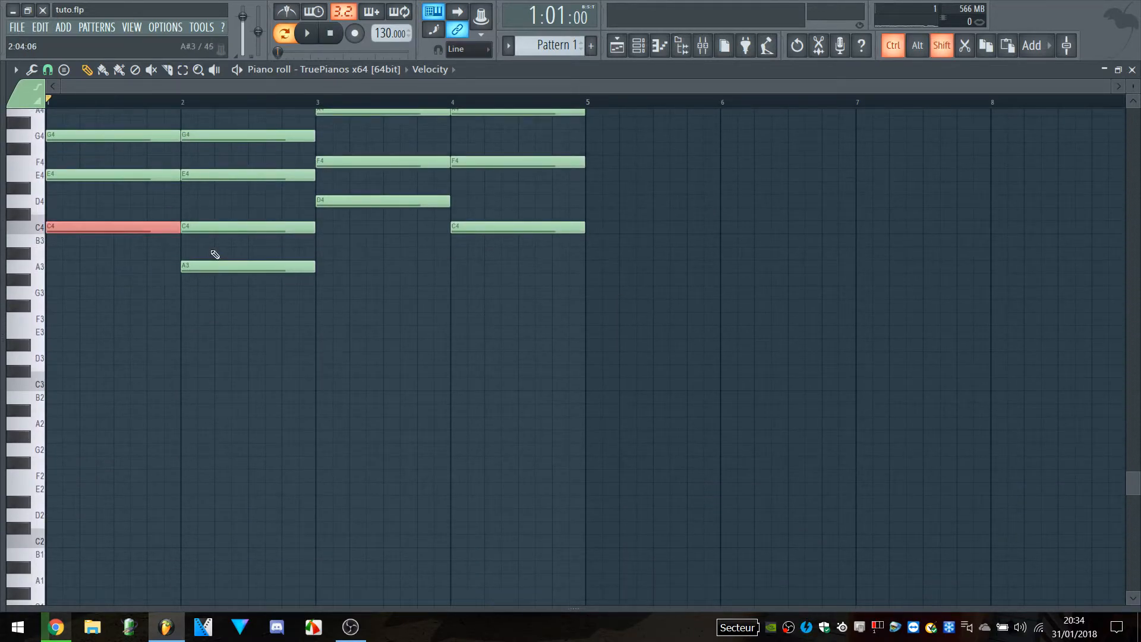
ctrl+shift+click(218, 267)
ctrl+shift+click(368, 201)
ctrl+shift+click(502, 227)
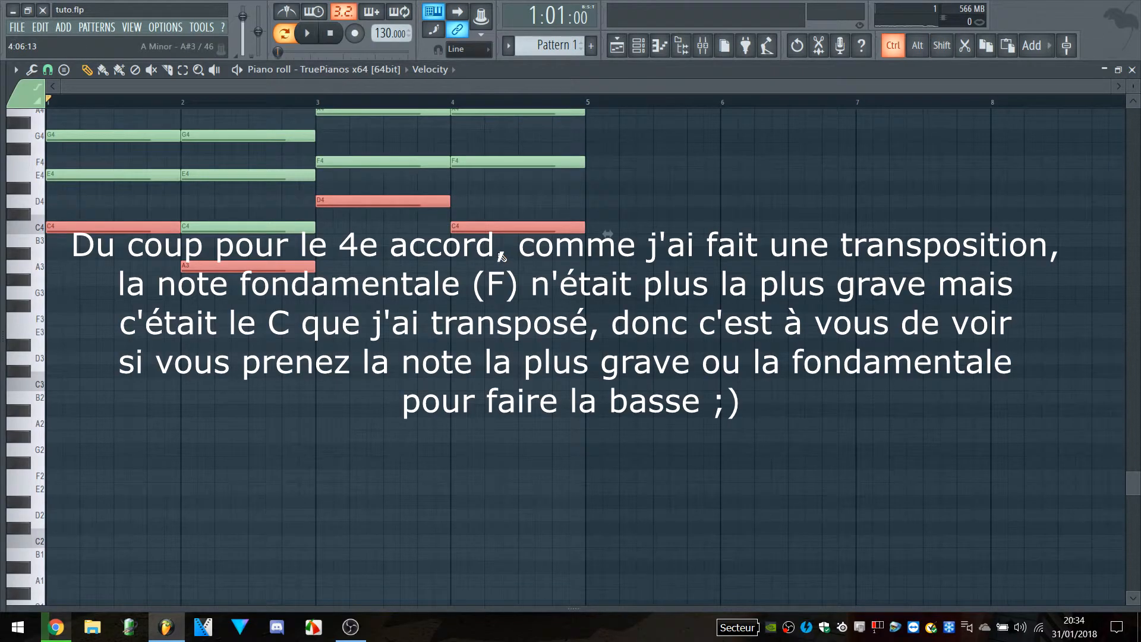
key(ctrl+b)
drag(614, 232, 43, 396)
ctrl+click(97, 354)
key(space)
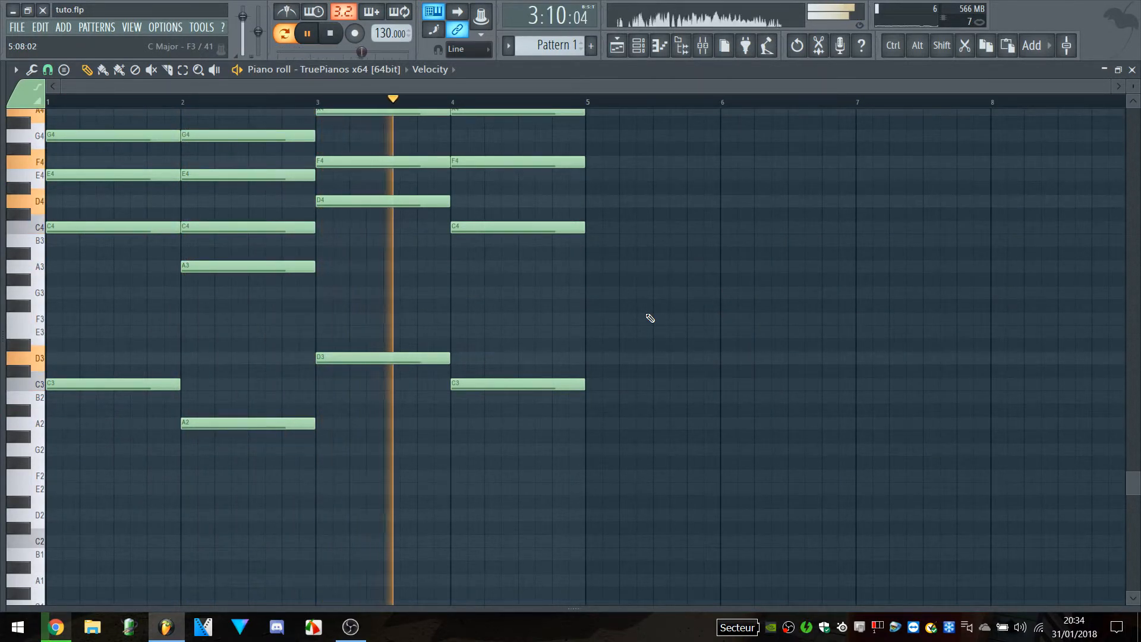
key(space)
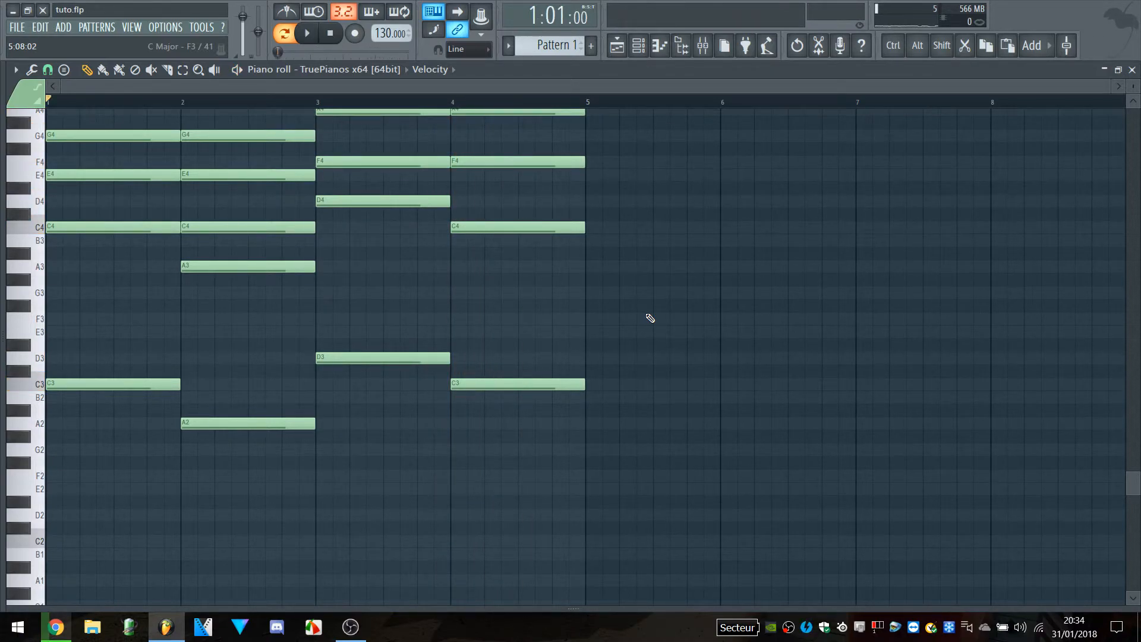
scroll(646, 317, down, 3)
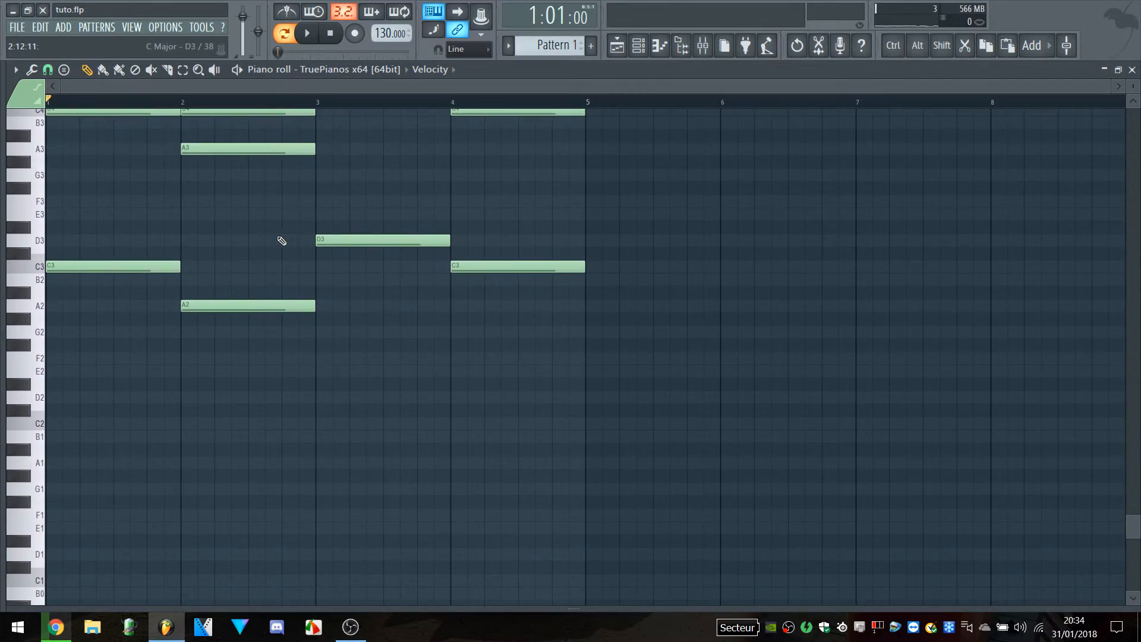
key(ctrl+b)
key(ctrl+z)
Step: Copy the four bass notes one more octave down to C2, A1, D2 and C2, and play the pattern
scroll(475, 315, up, 2)
drag(624, 392, 76, 315)
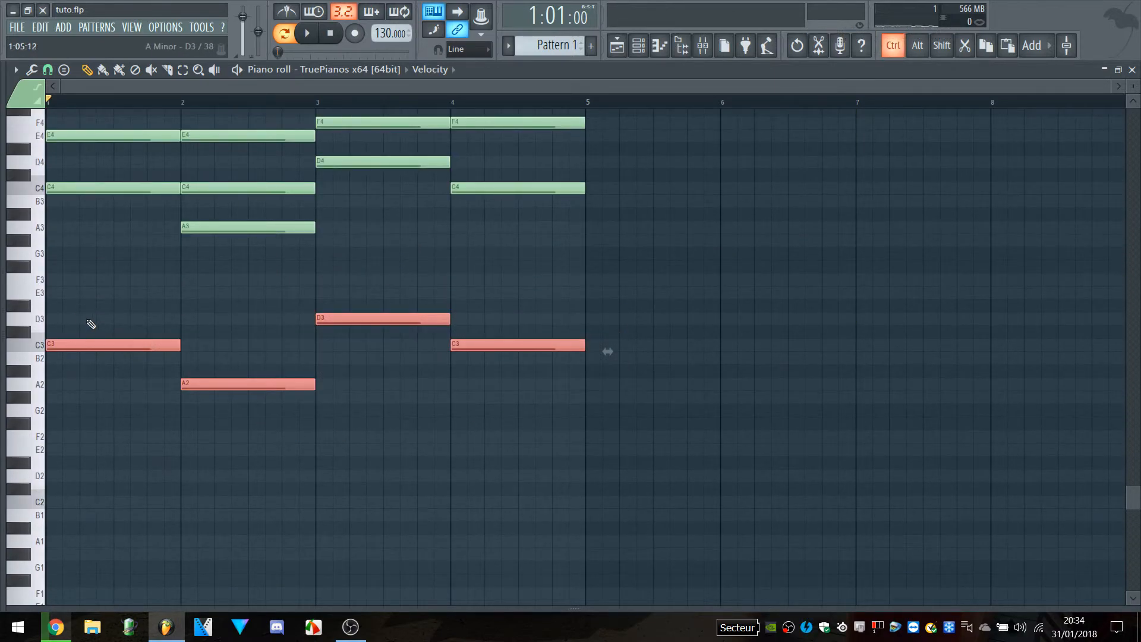
key(ctrl+b)
drag(598, 348, 58, 504)
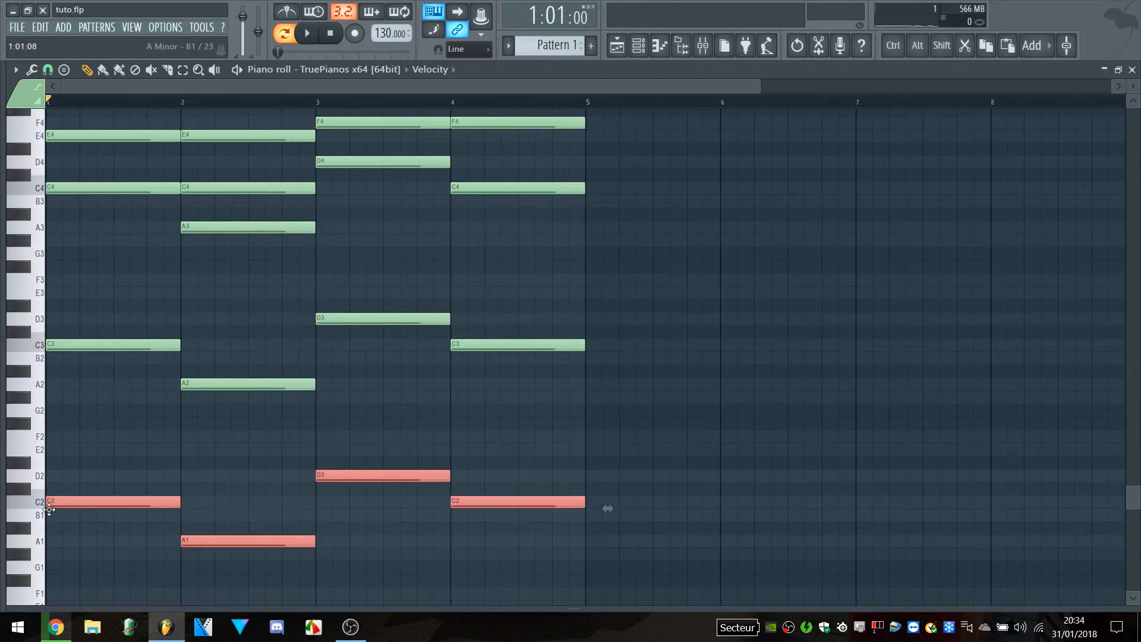
scroll(109, 464, down, 2)
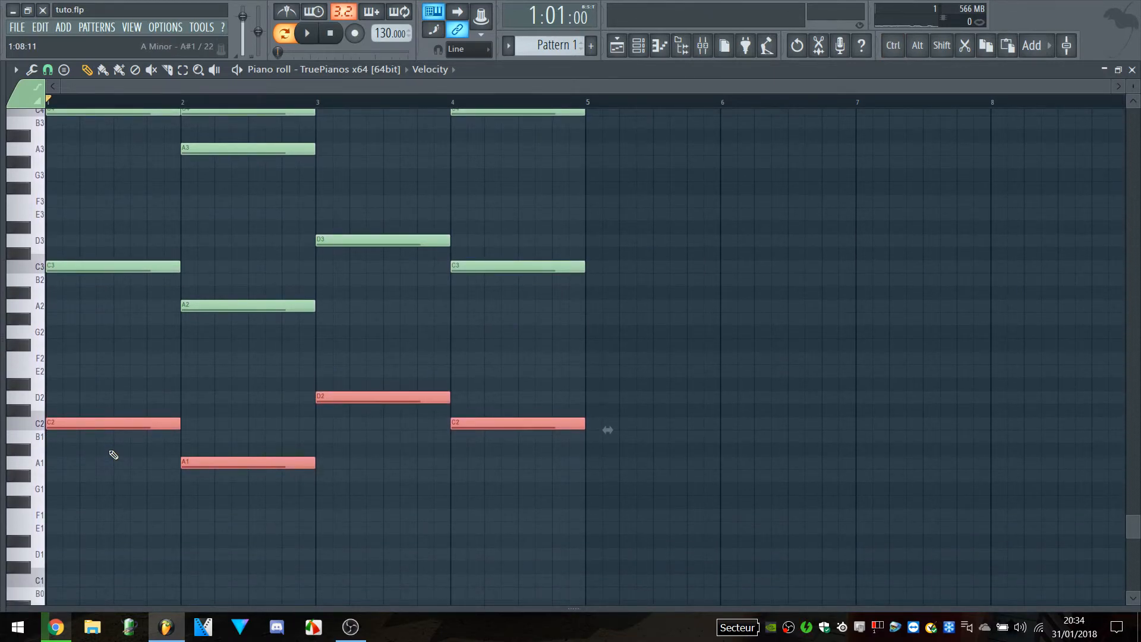
click(616, 345)
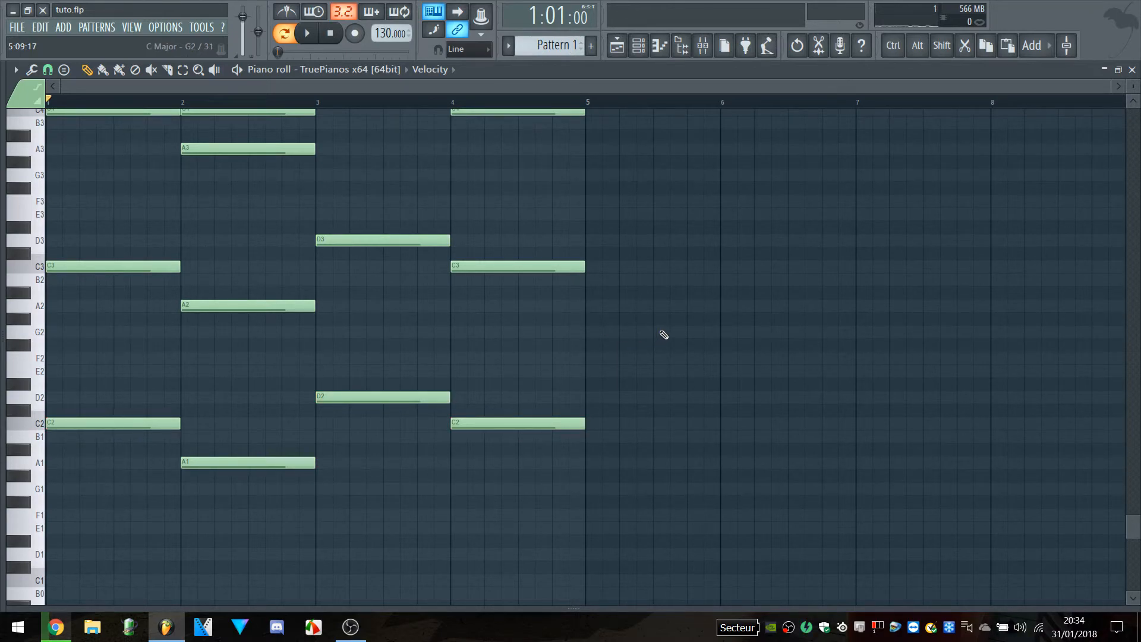
key(space)
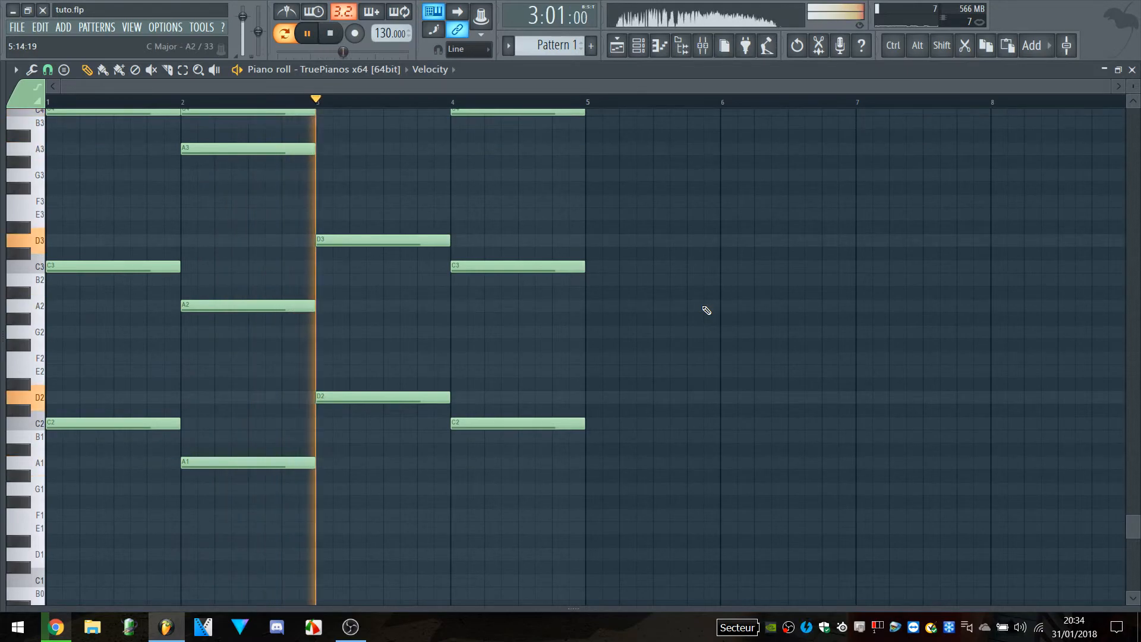
key(space)
Step: Delete the extra low bass notes C2, A1, D2 and C2 from the four bars
right_click(113, 424)
right_click(216, 463)
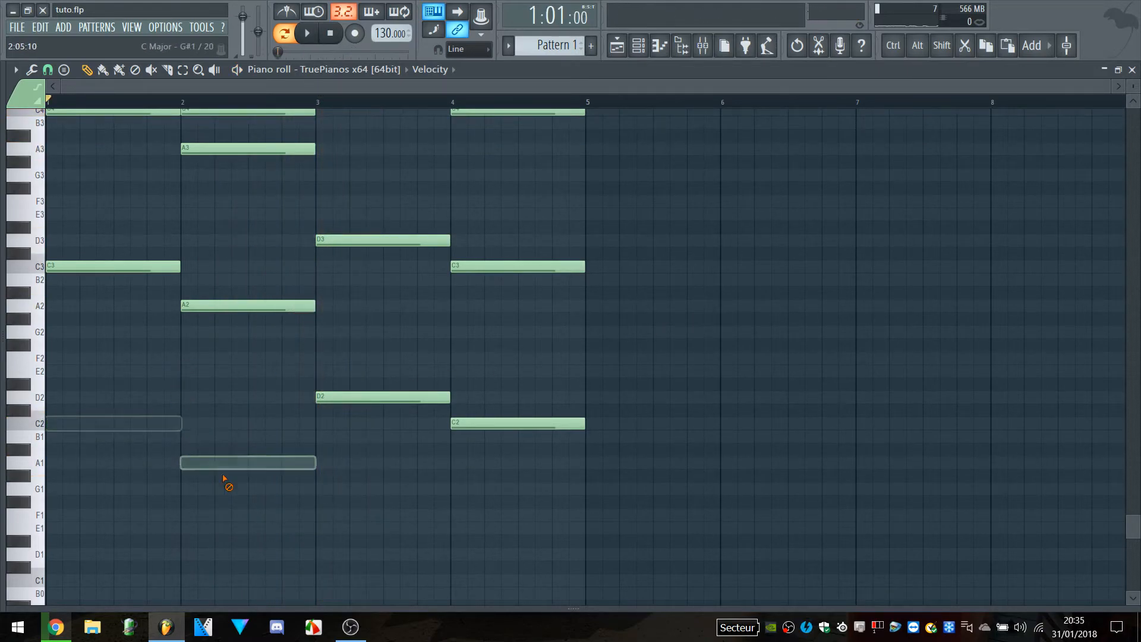
right_click(380, 397)
right_click(505, 423)
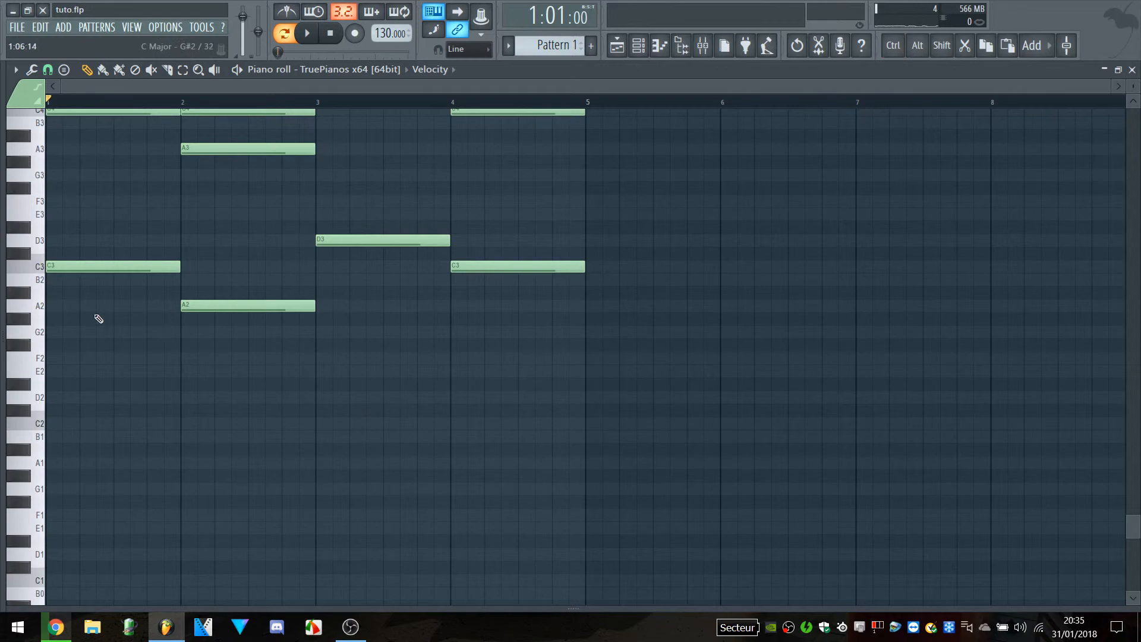
Step: Play the full pattern with chords, melody and the single bass line, and examine the complete note layout
scroll(702, 383, up, 1)
scroll(703, 382, up, 3)
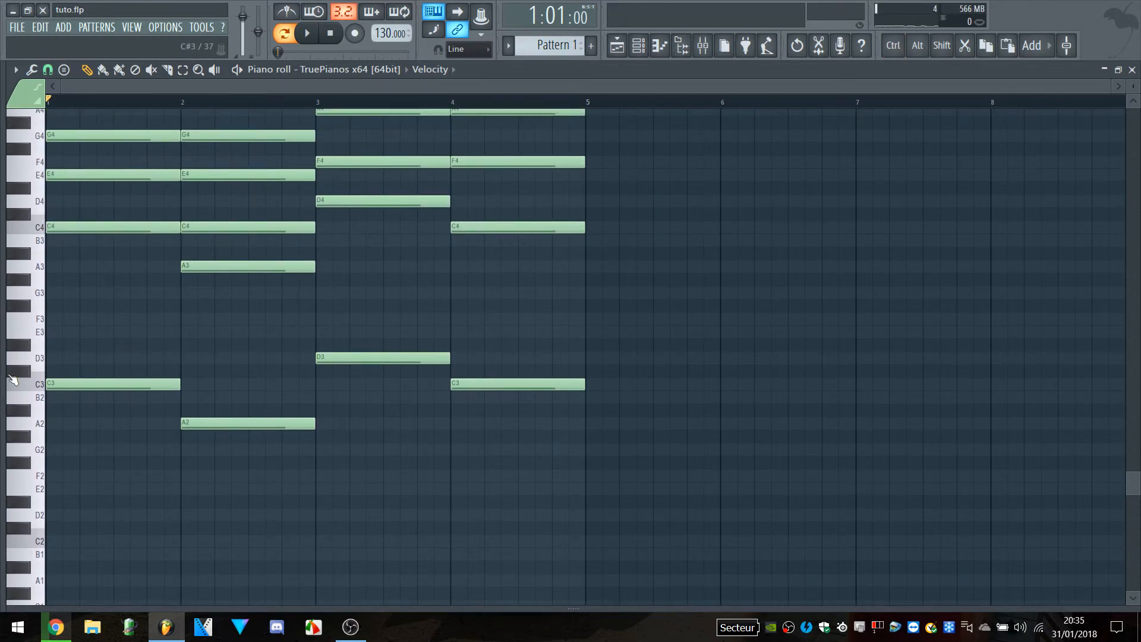
key(space)
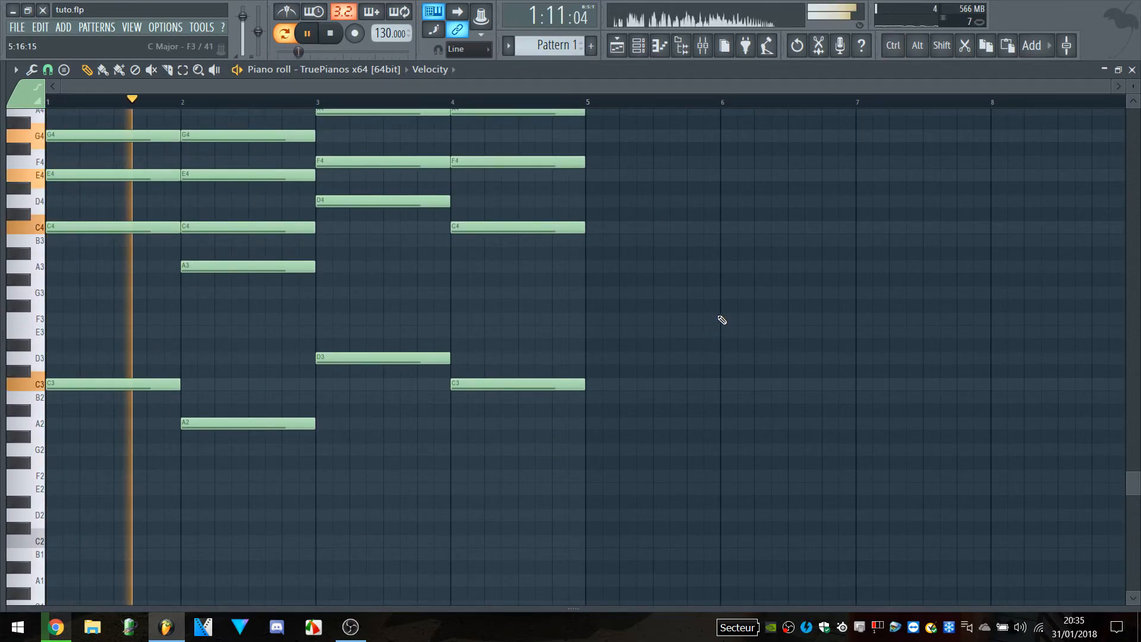
scroll(723, 321, up, 2)
scroll(722, 321, up, 3)
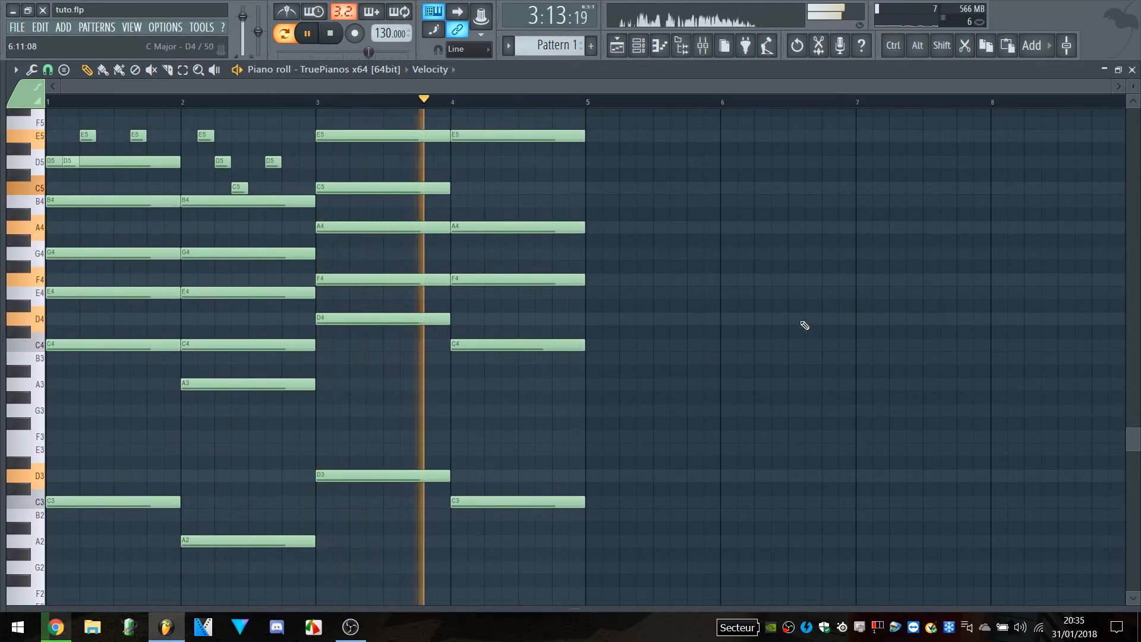
scroll(766, 333, down, 3)
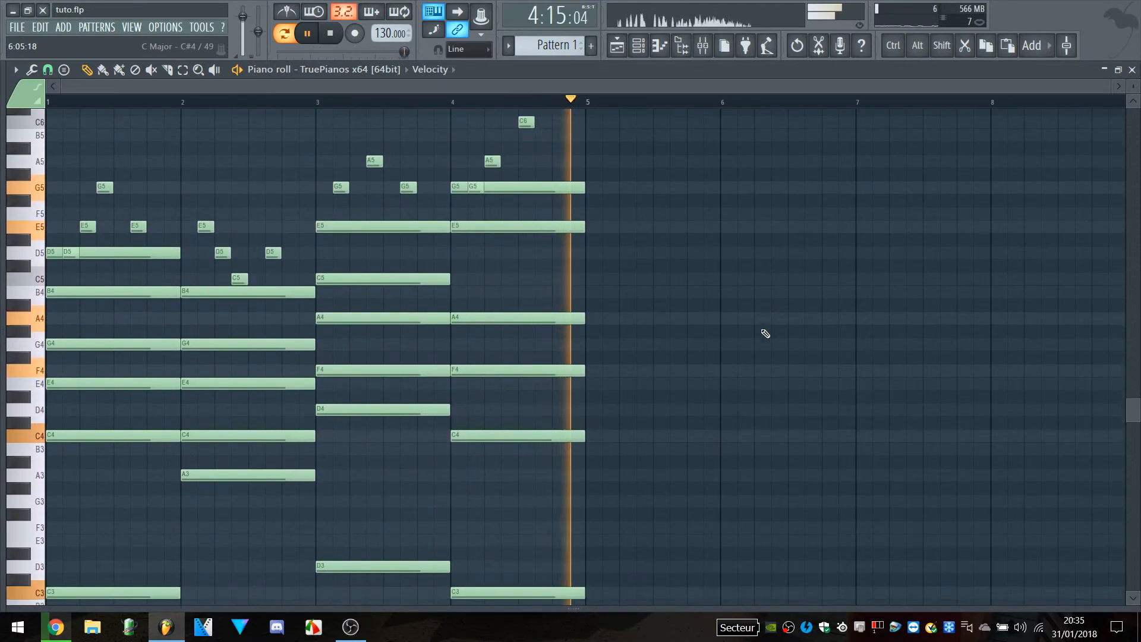
scroll(1009, 198, down, 1)
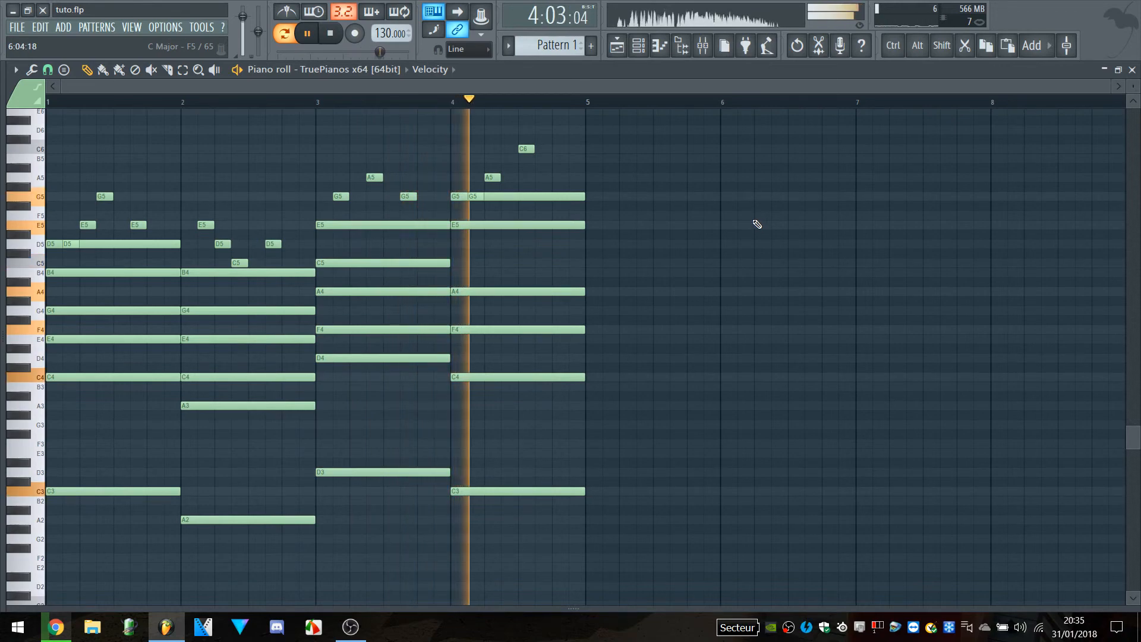
key(space)
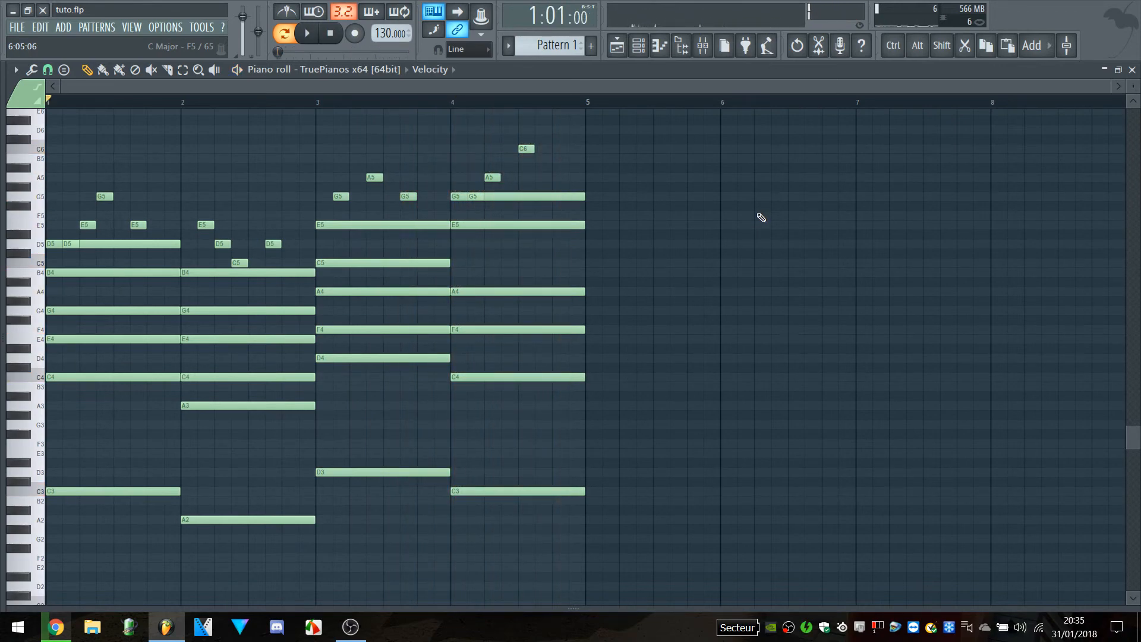